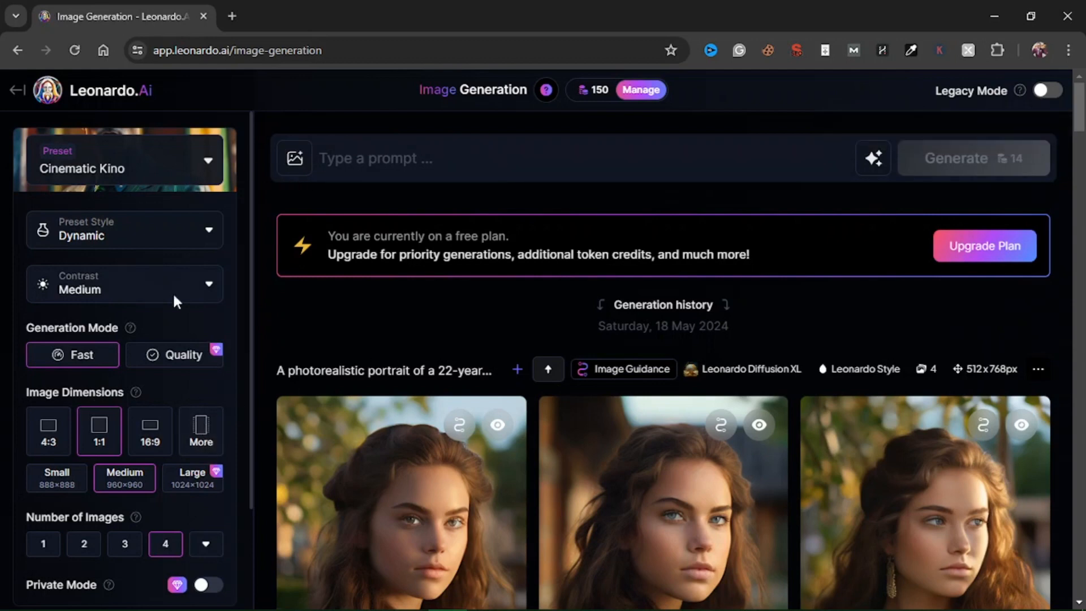
# Return to the home page, open Image Generation, and look over its settings and latest generations
pyautogui.click(35, 109)
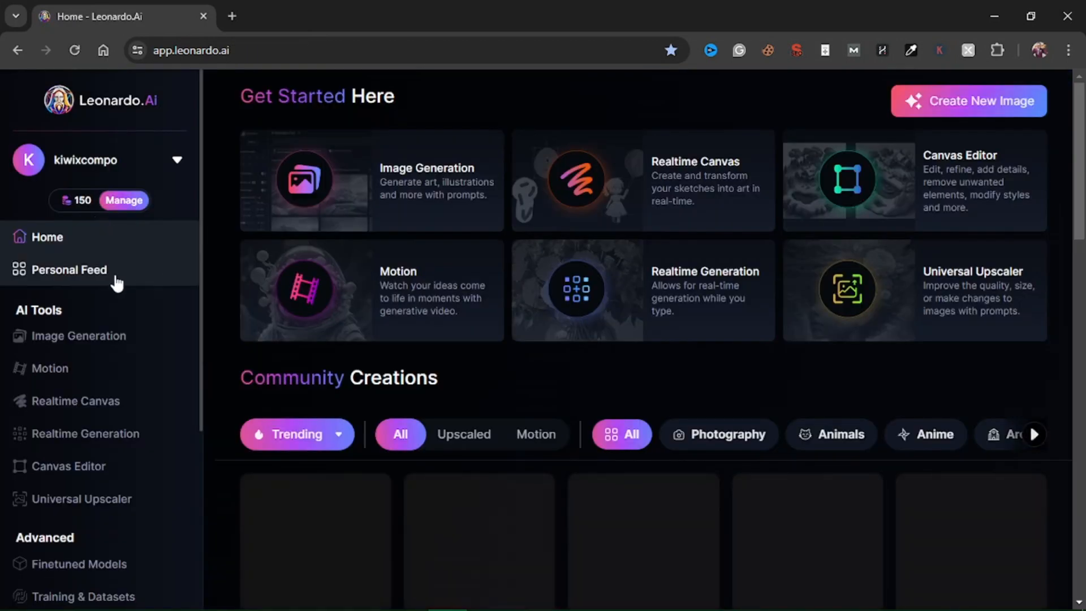
pyautogui.click(120, 340)
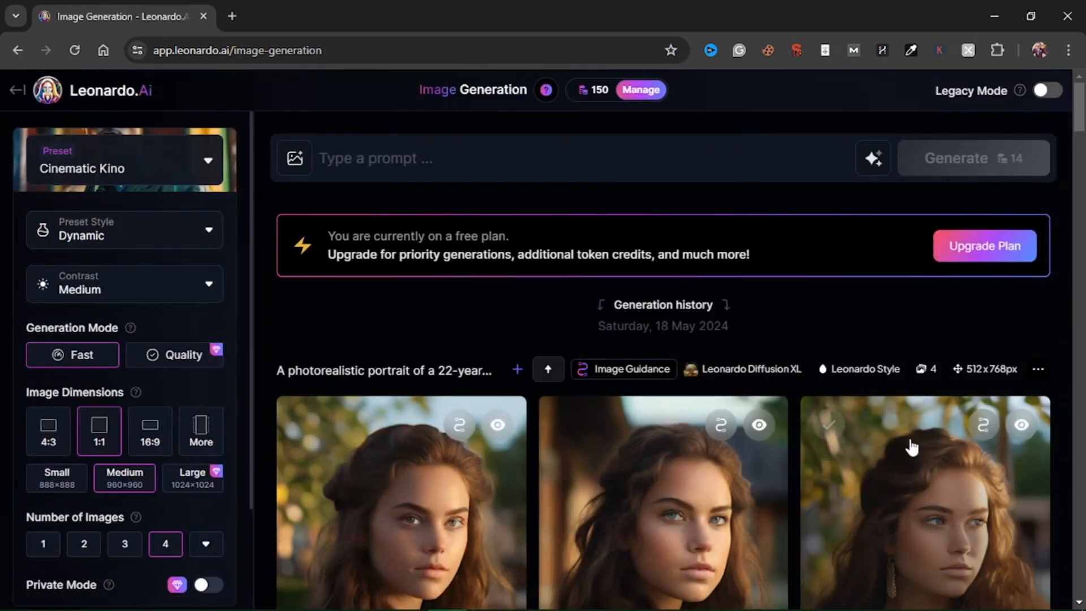
pyautogui.scroll(-7, 639, 453)
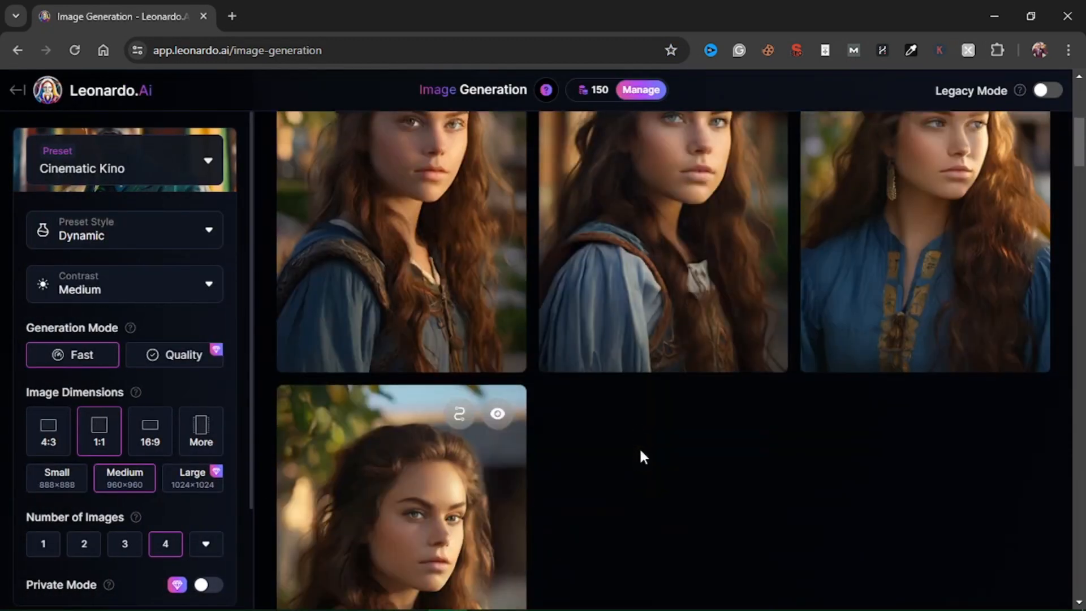
pyautogui.scroll(7, 640, 446)
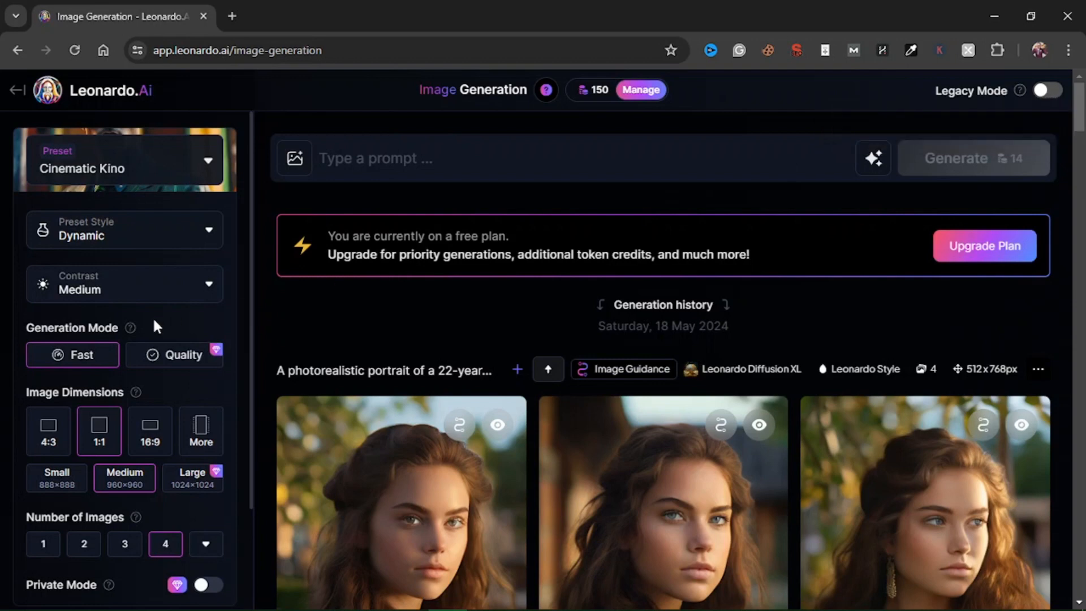
pyautogui.scroll(-3, 616, 328)
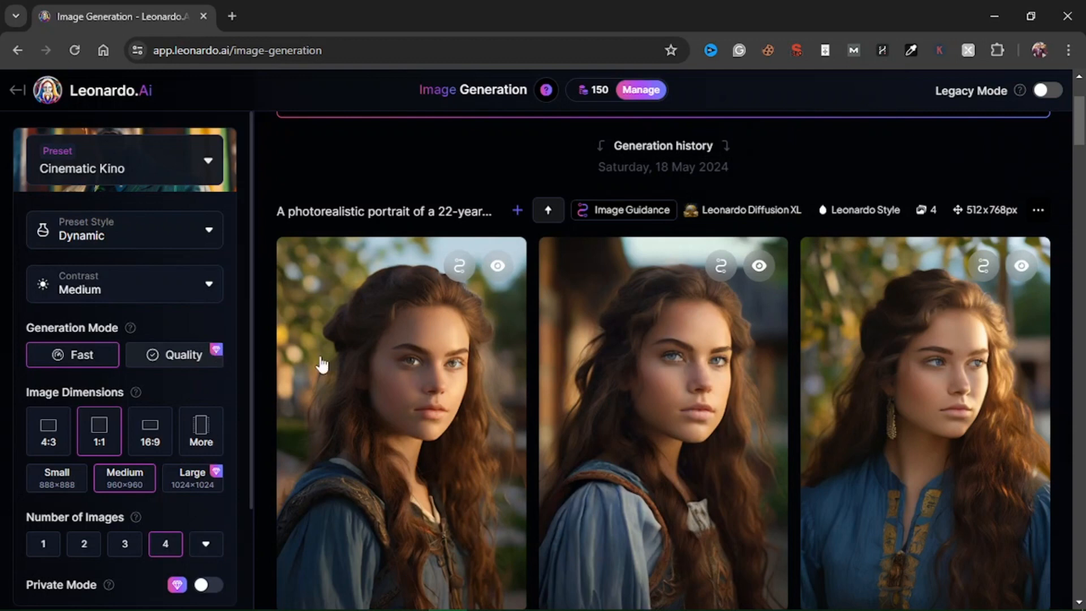
pyautogui.scroll(2, 395, 376)
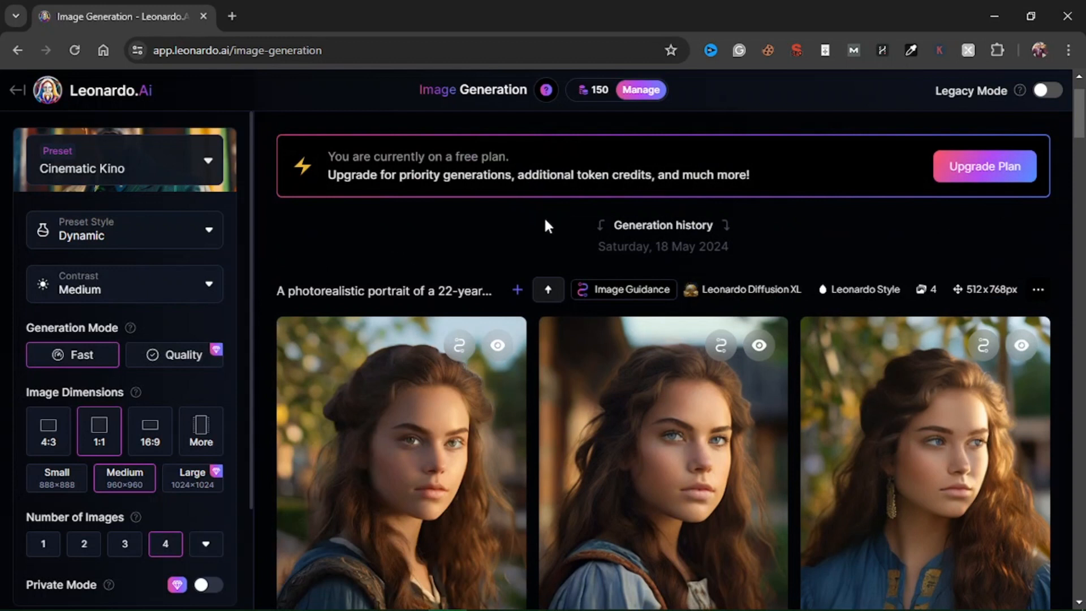
pyautogui.scroll(2, 532, 237)
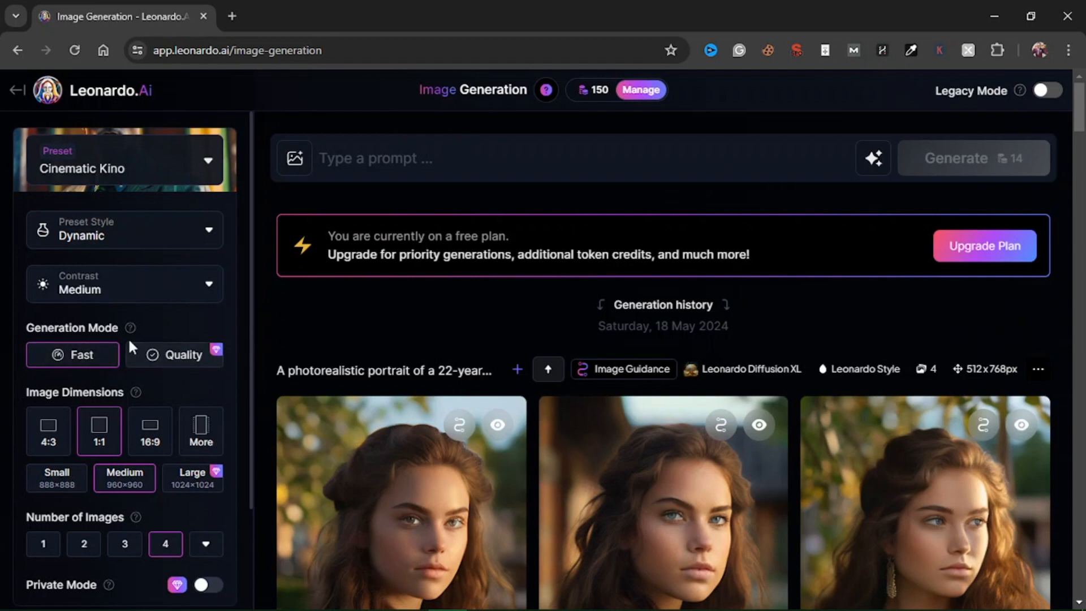
# Try to switch the generation mode to Quality and dismiss the subscription plan offer
pyautogui.moveTo(131, 328)
pyautogui.click(198, 349)
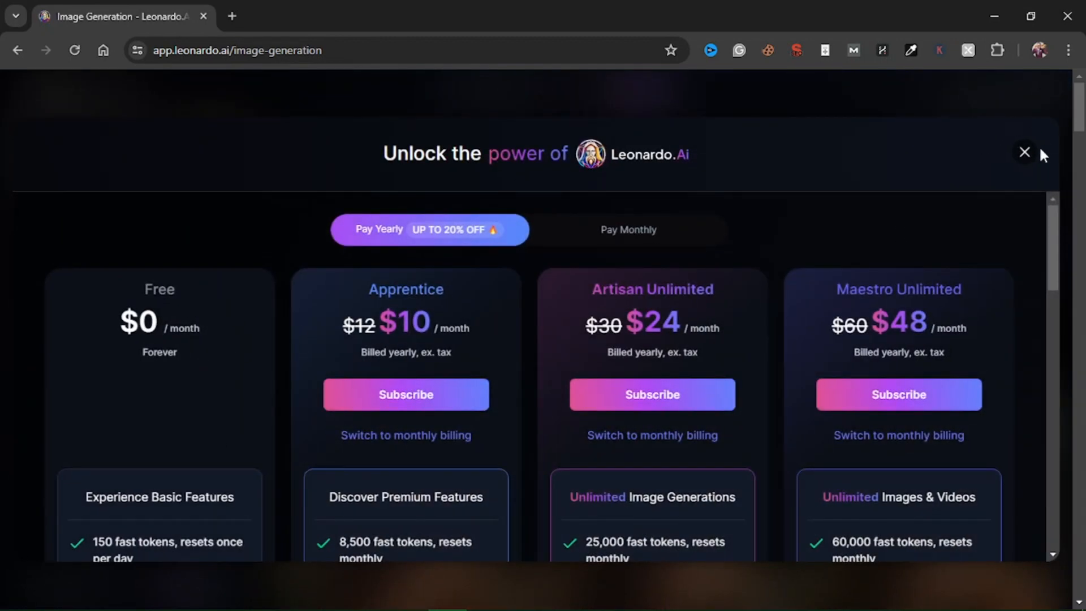
pyautogui.click(1024, 153)
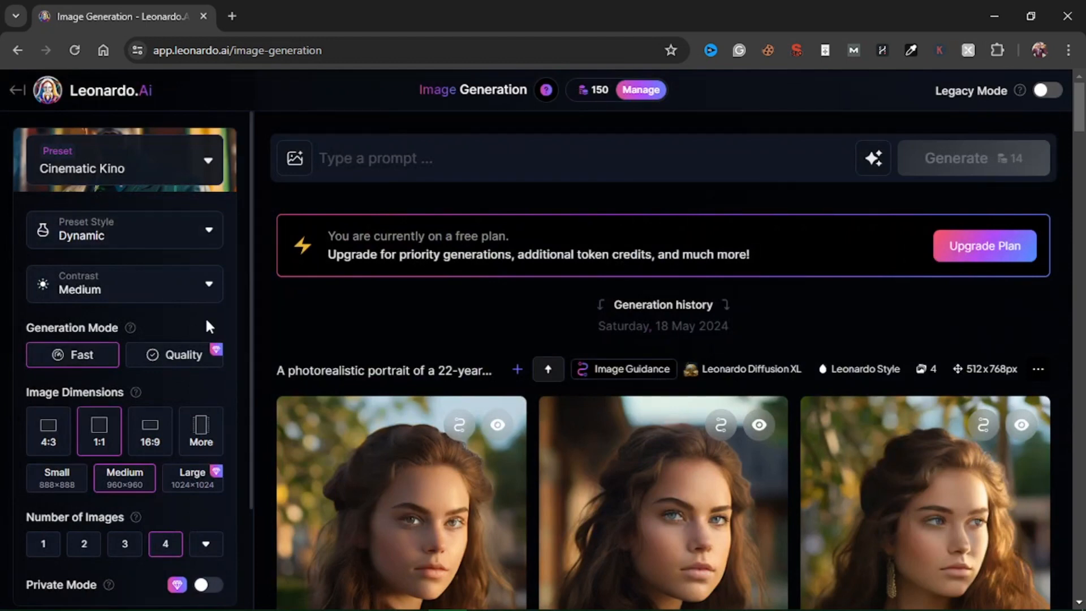
# Examine the photorealistic portraits in the generation history and compare how consistent the character looks
pyautogui.scroll(-4, 650, 362)
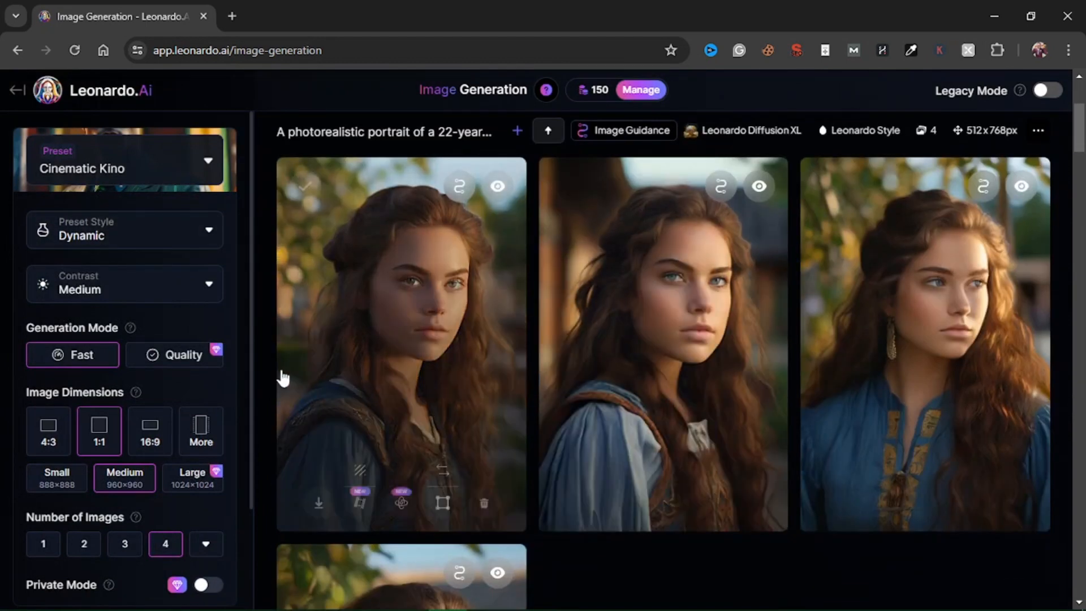
pyautogui.scroll(1, 446, 396)
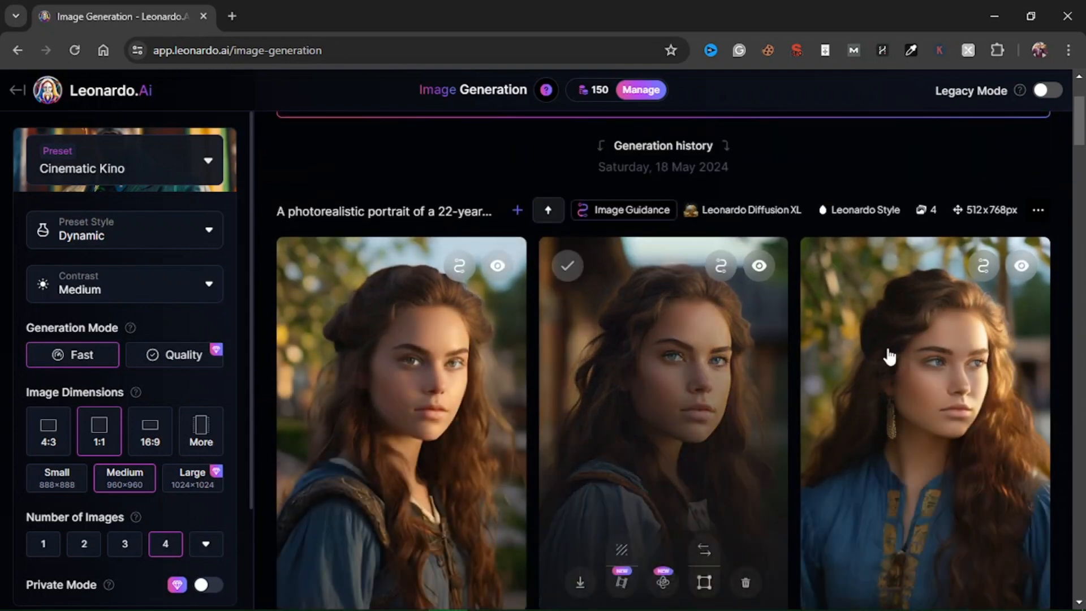
pyautogui.scroll(-1, 794, 417)
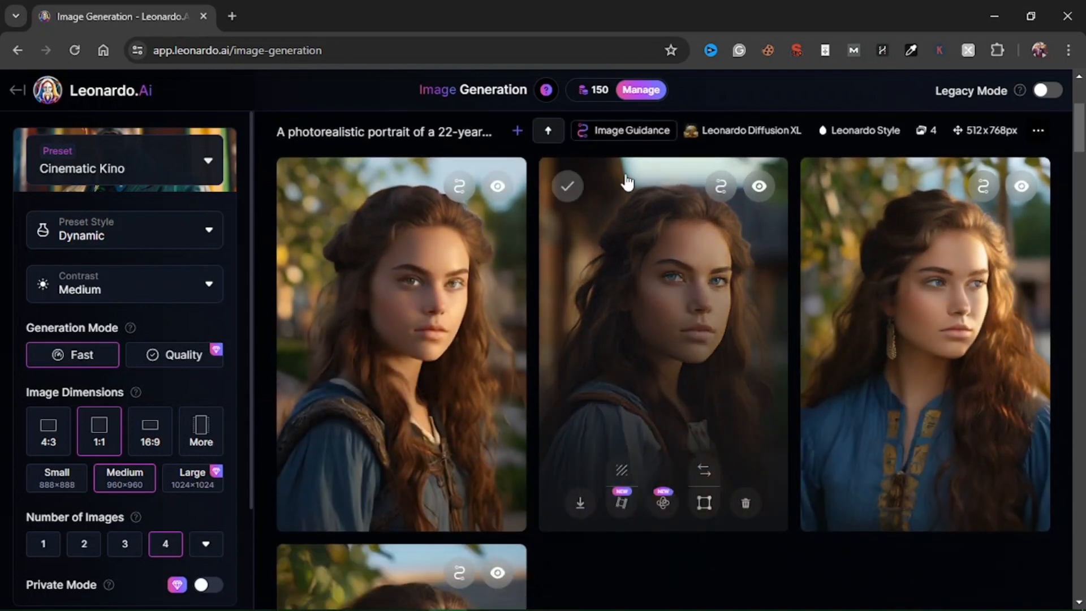
pyautogui.moveTo(624, 139)
pyautogui.scroll(-2, 685, 450)
pyautogui.scroll(1, 641, 461)
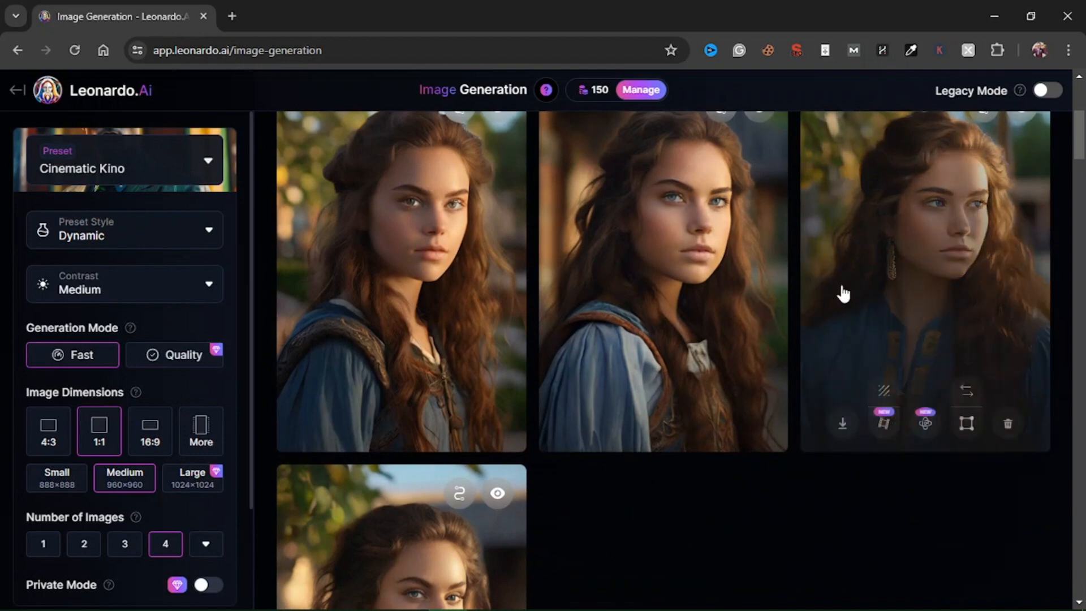
pyautogui.scroll(-6, 514, 371)
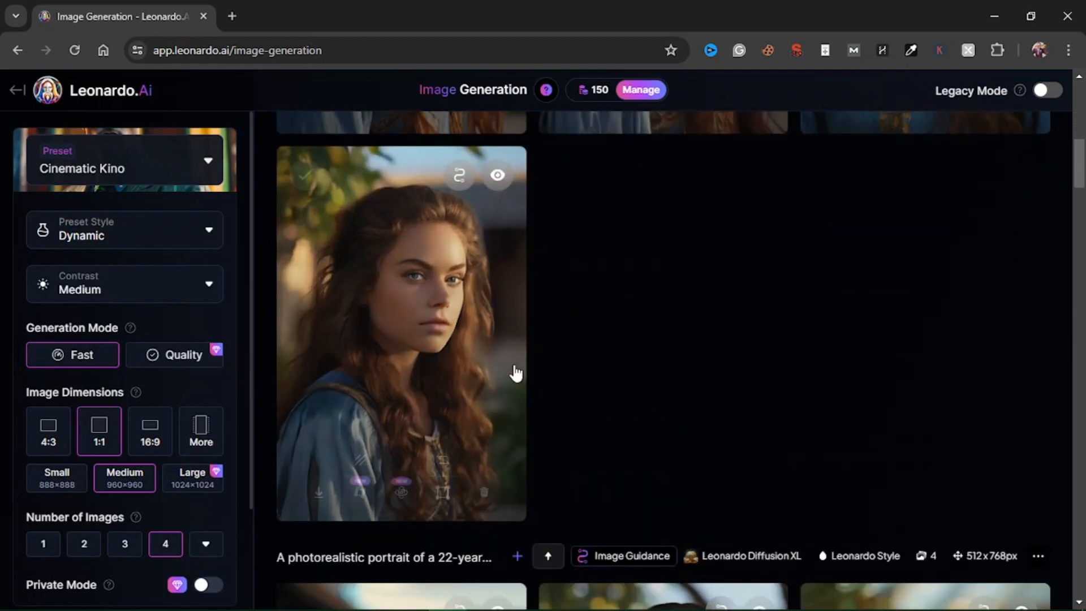
pyautogui.scroll(-3, 624, 413)
pyautogui.scroll(5, 654, 400)
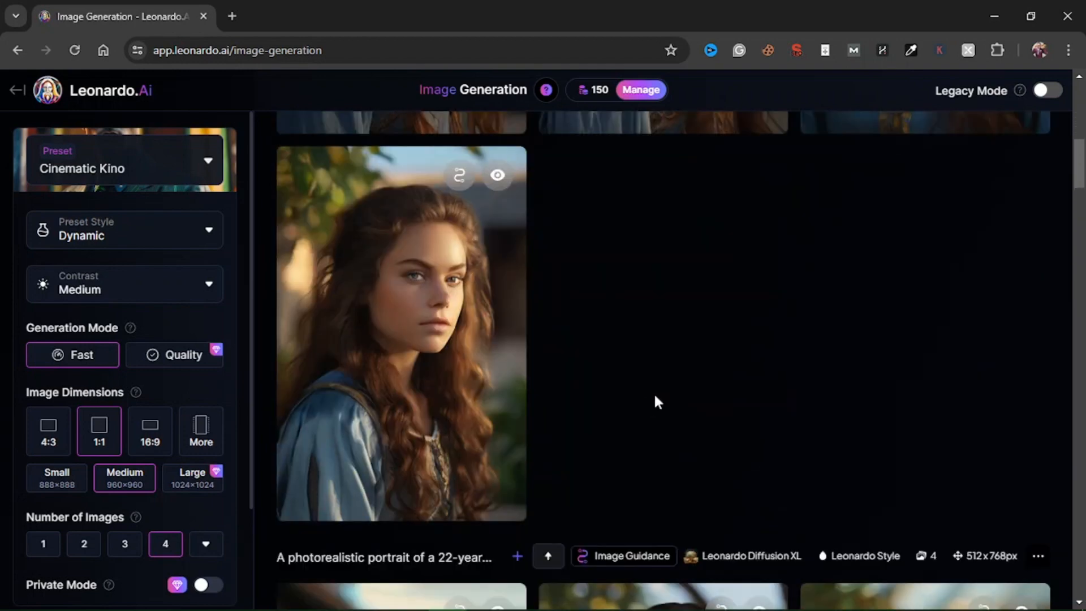
pyautogui.scroll(7, 653, 392)
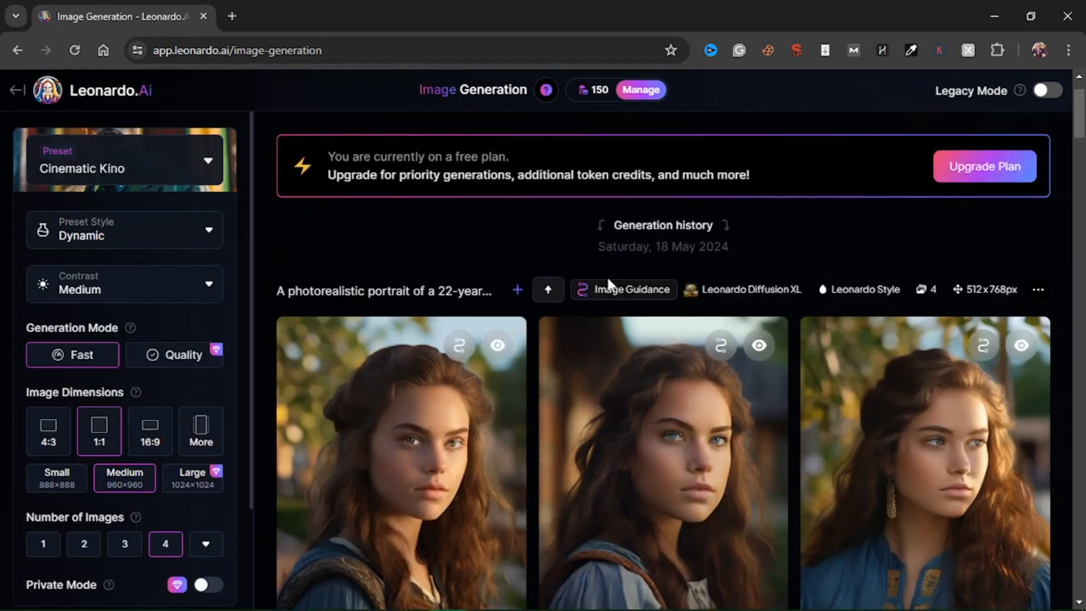
pyautogui.scroll(1, 565, 280)
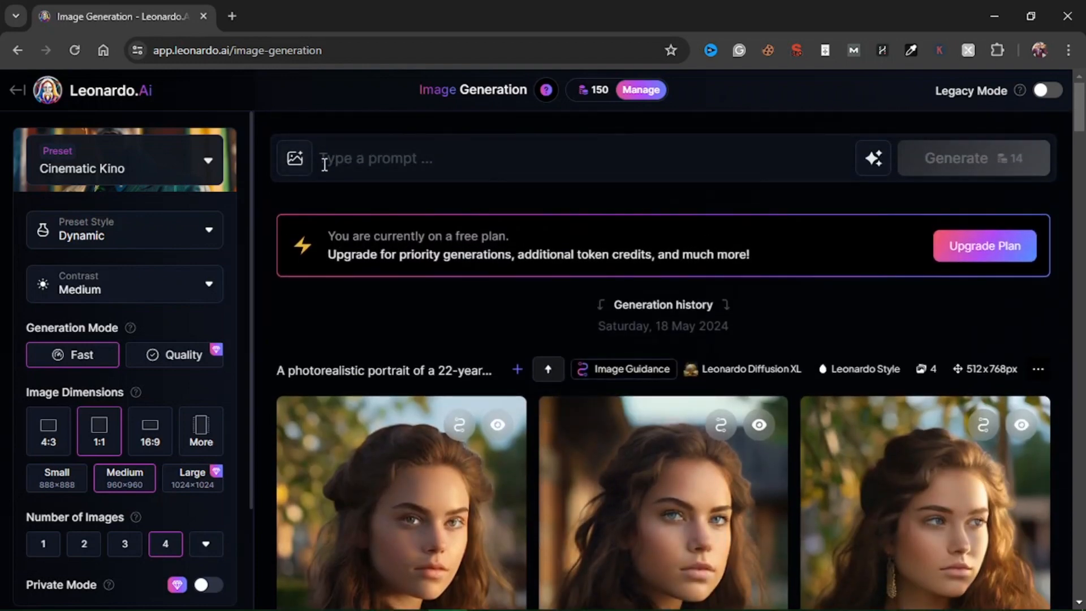
# Review the image guidance options for the prompt, including Style, Character and Content Reference, and close them
pyautogui.click(295, 161)
pyautogui.click(294, 158)
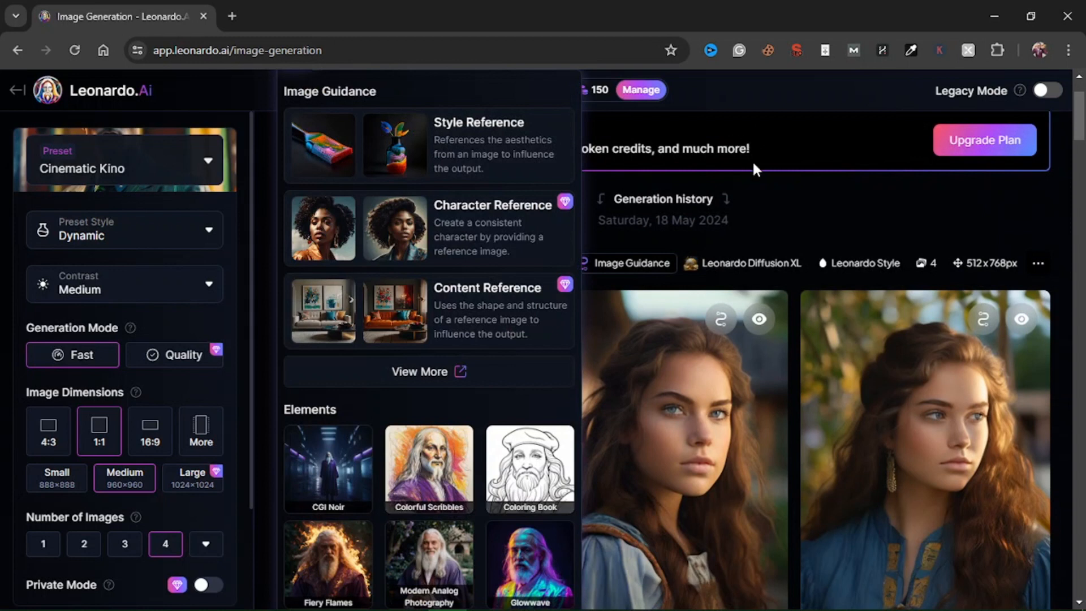
pyautogui.scroll(2, 869, 168)
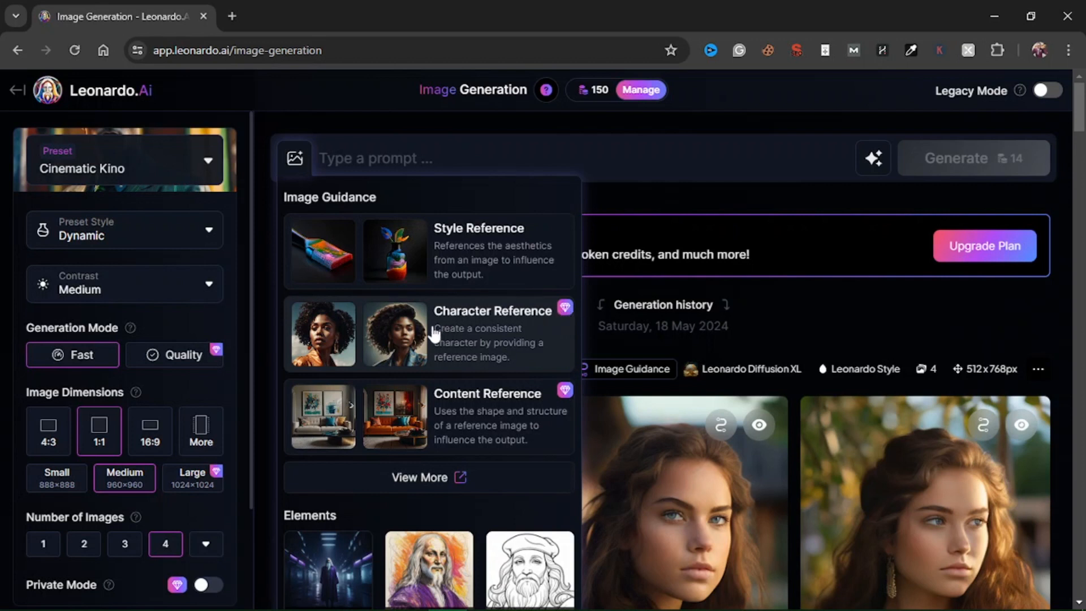
pyautogui.click(621, 161)
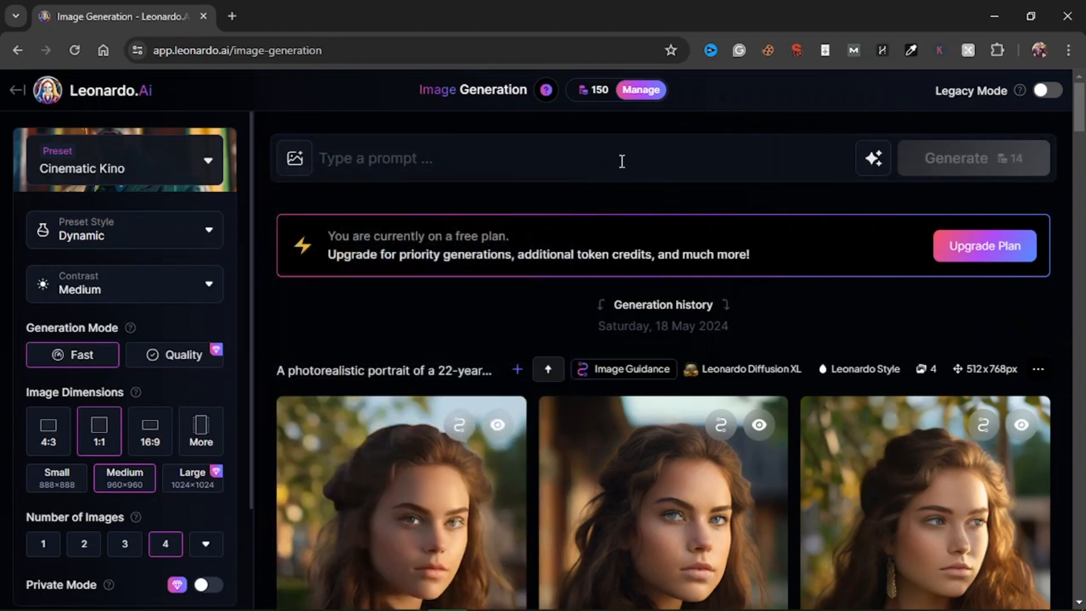
# From the home page's Community Creations, use the image of an Indian woman in orange sari as Image2Image guidance
pyautogui.click(20, 92)
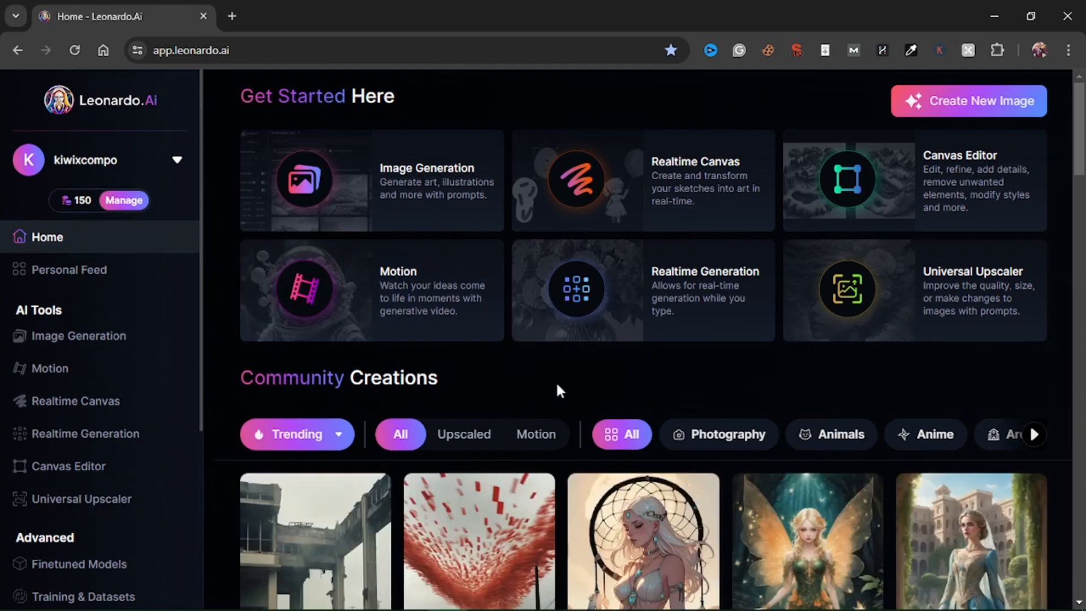
pyautogui.scroll(-3, 557, 385)
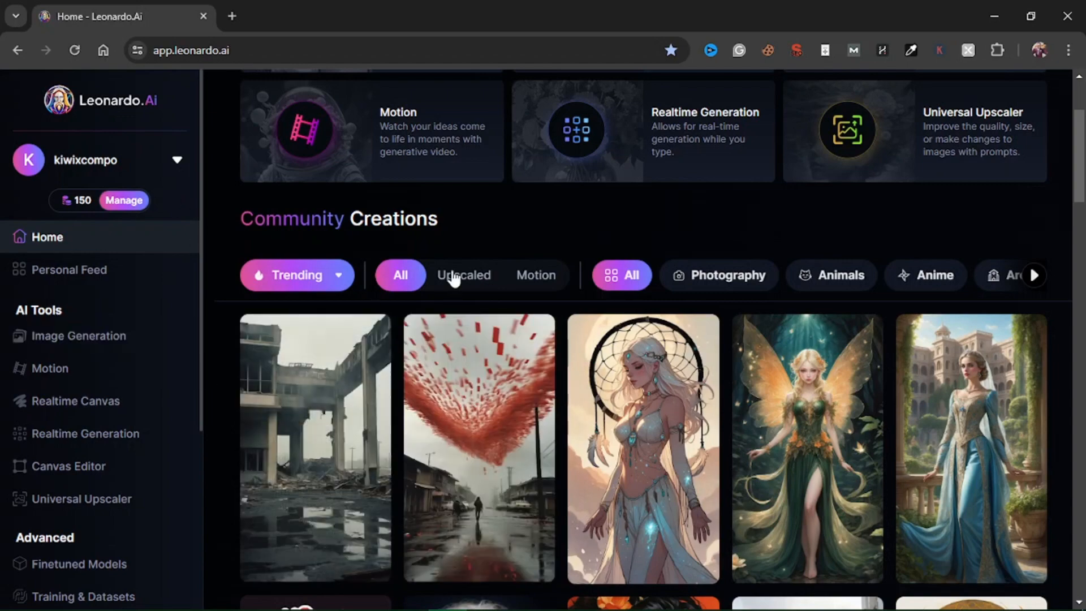
pyautogui.scroll(-3, 548, 382)
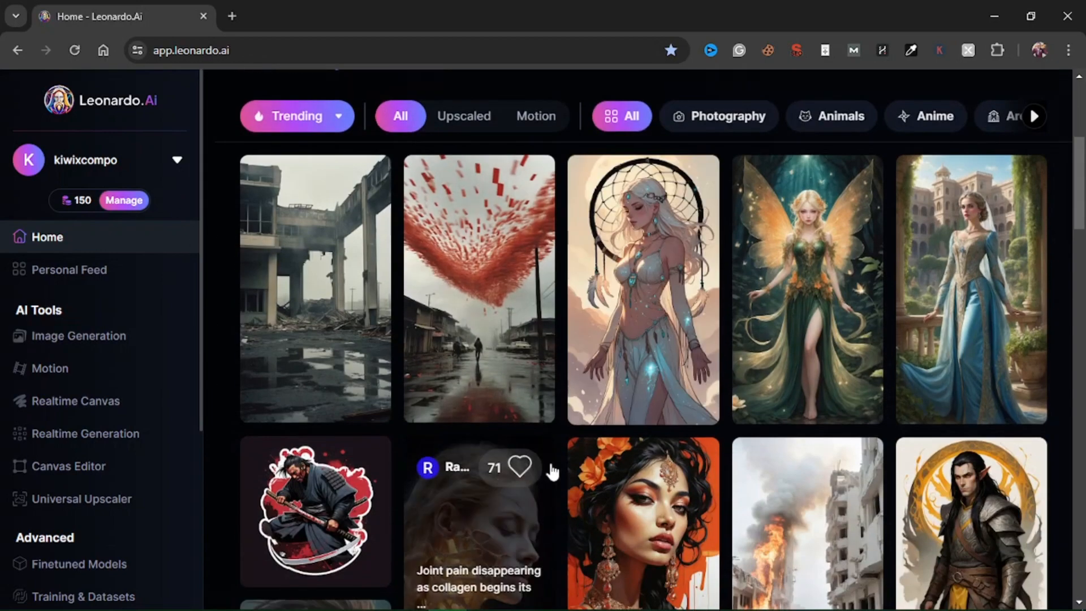
pyautogui.scroll(-3, 551, 470)
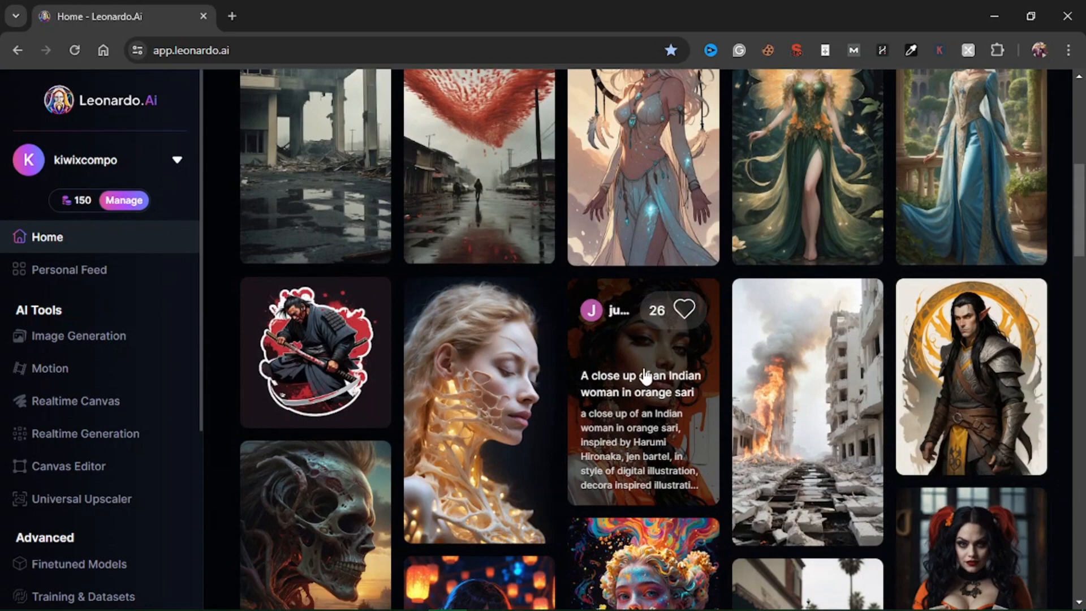
pyautogui.click(646, 376)
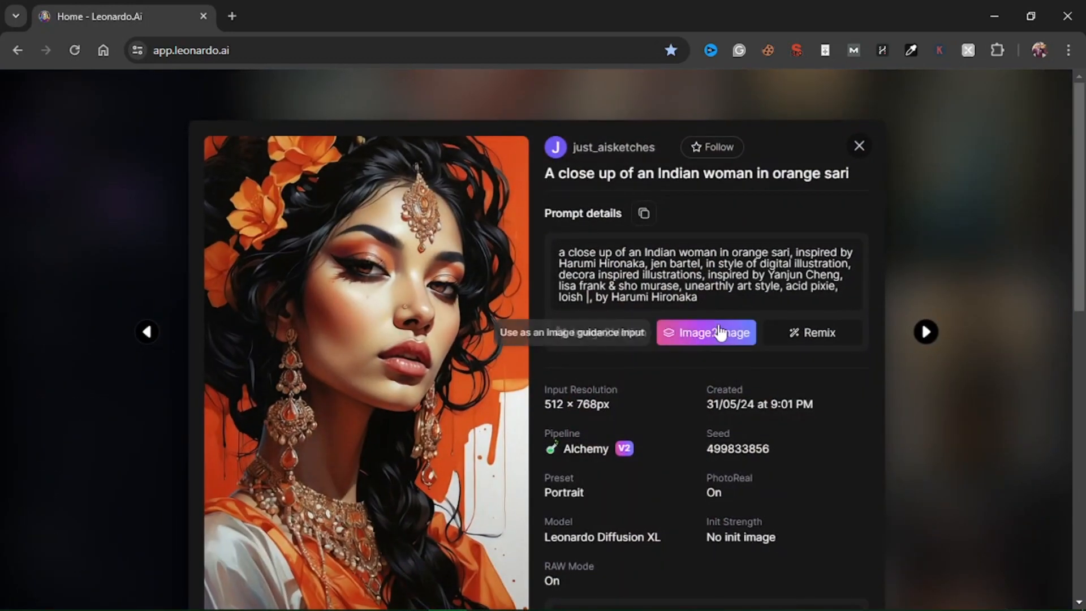
pyautogui.click(715, 338)
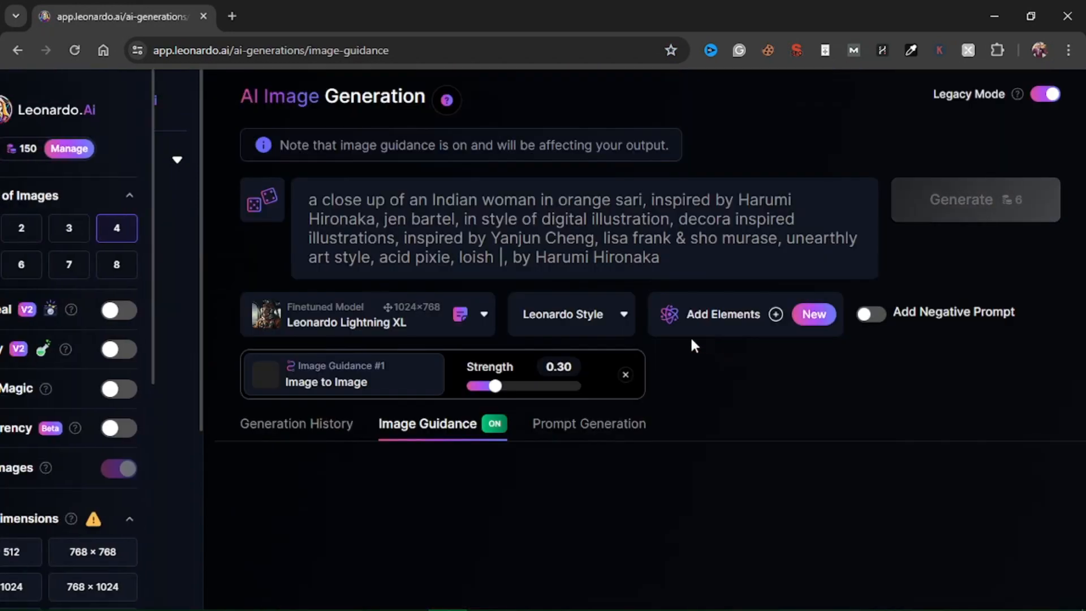
pyautogui.scroll(-4, 447, 397)
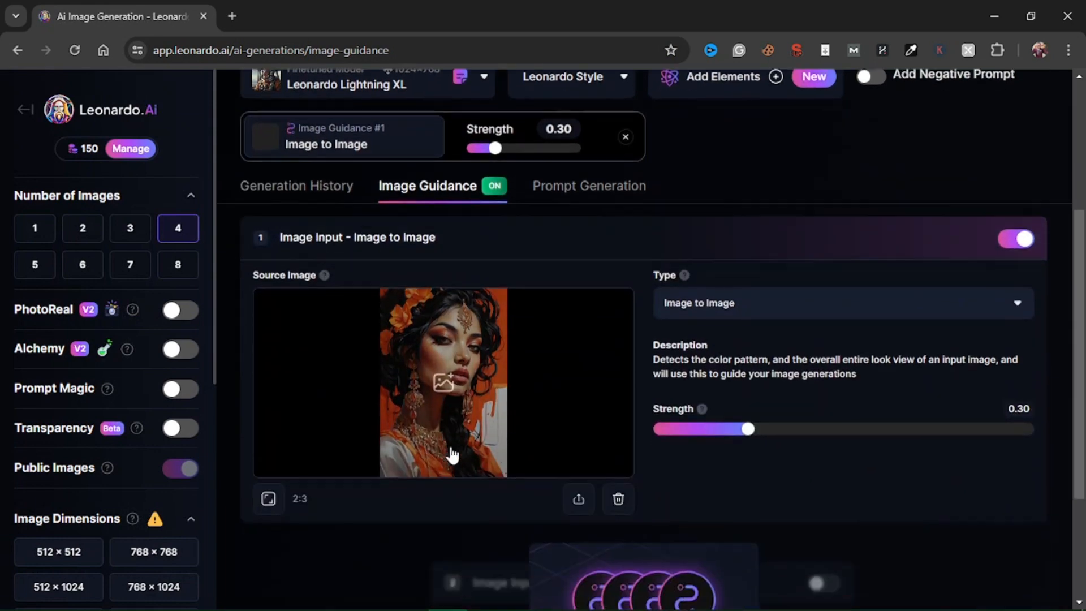
# View the uploads available as source image without choosing one, and try to enable Alchemy
pyautogui.click(451, 388)
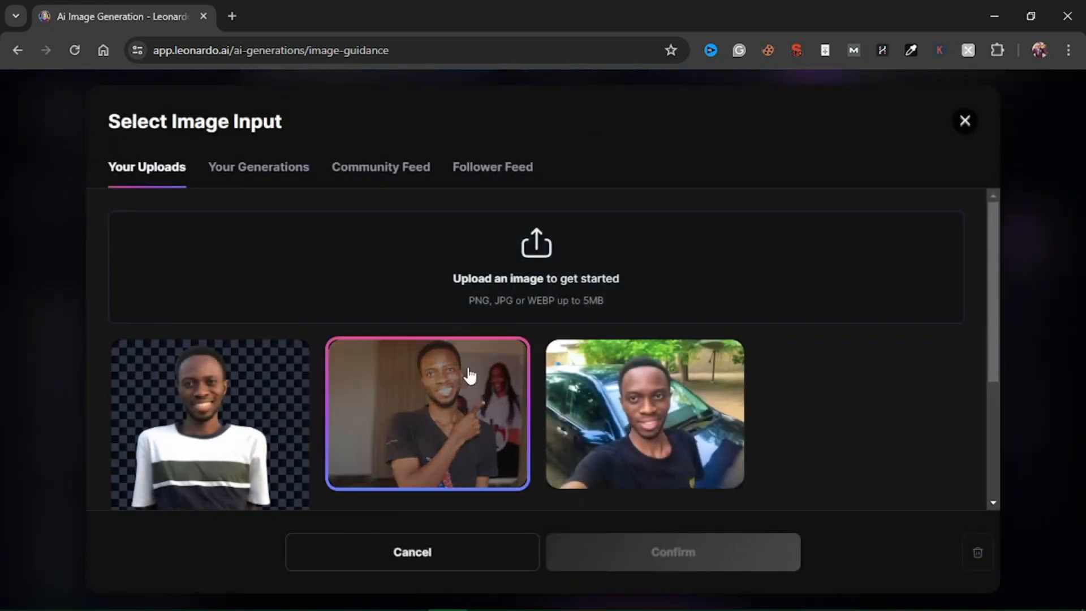
pyautogui.click(965, 120)
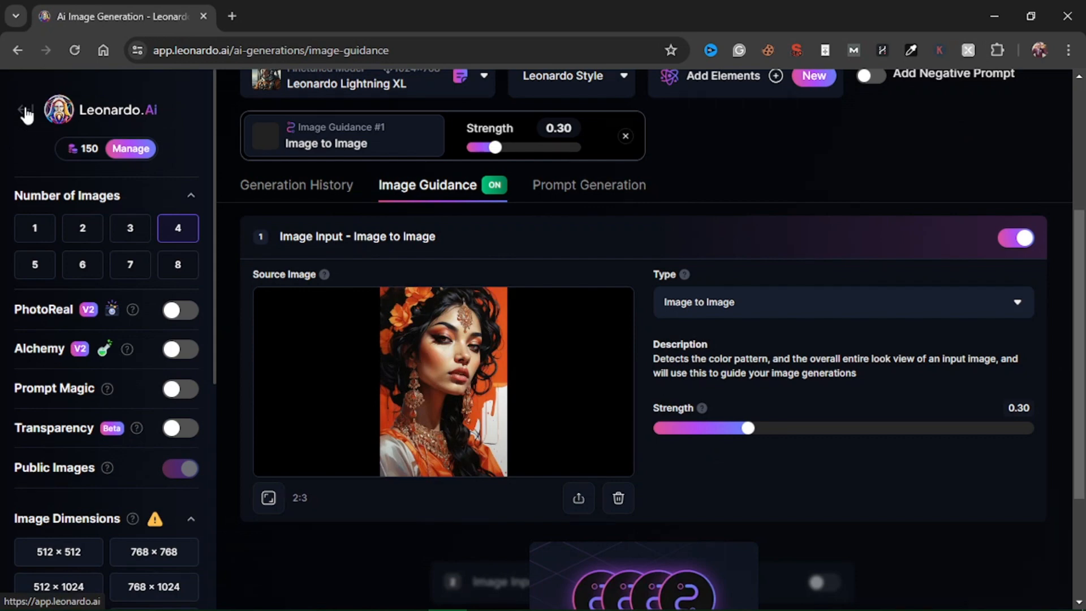
pyautogui.click(183, 356)
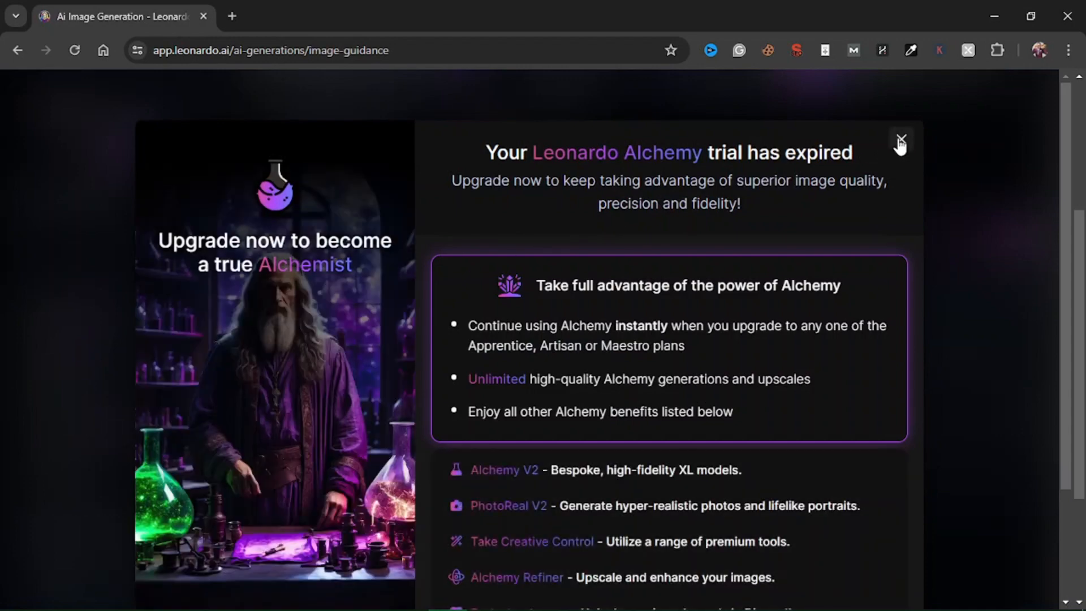
pyautogui.click(901, 141)
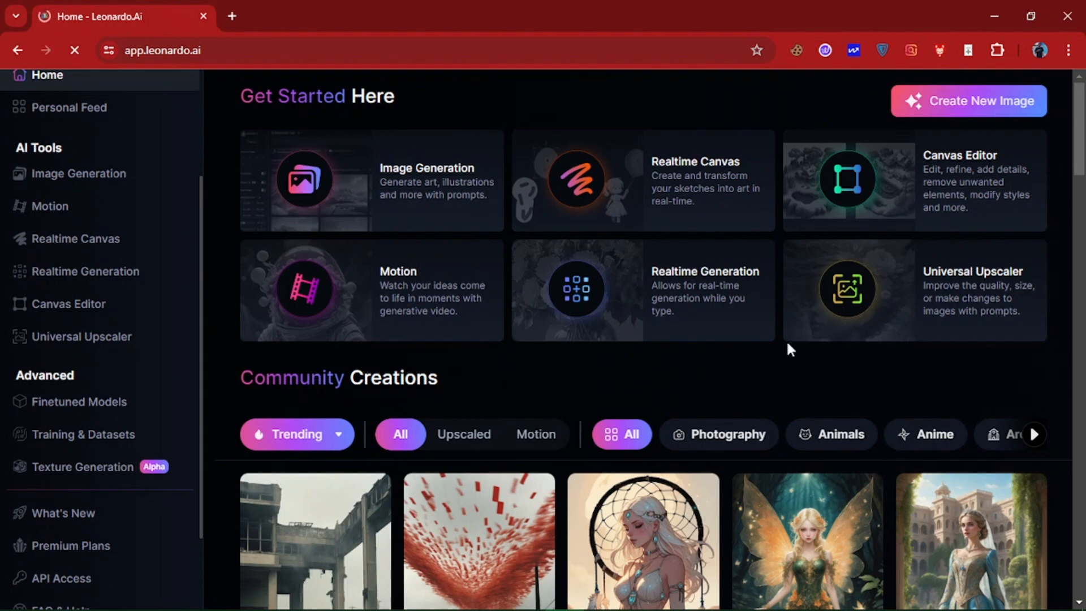
# Open Image Generation from the home page and show the full list of image guidance types for the prompt
pyautogui.moveTo(1079, 155); pyautogui.dragTo(1080, 161)
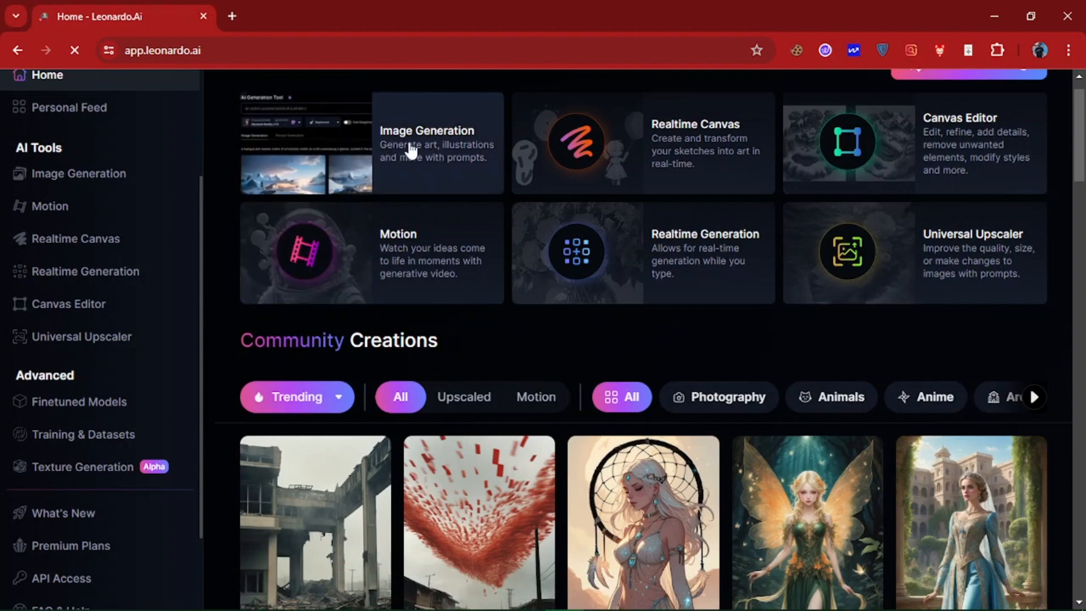
pyautogui.click(410, 157)
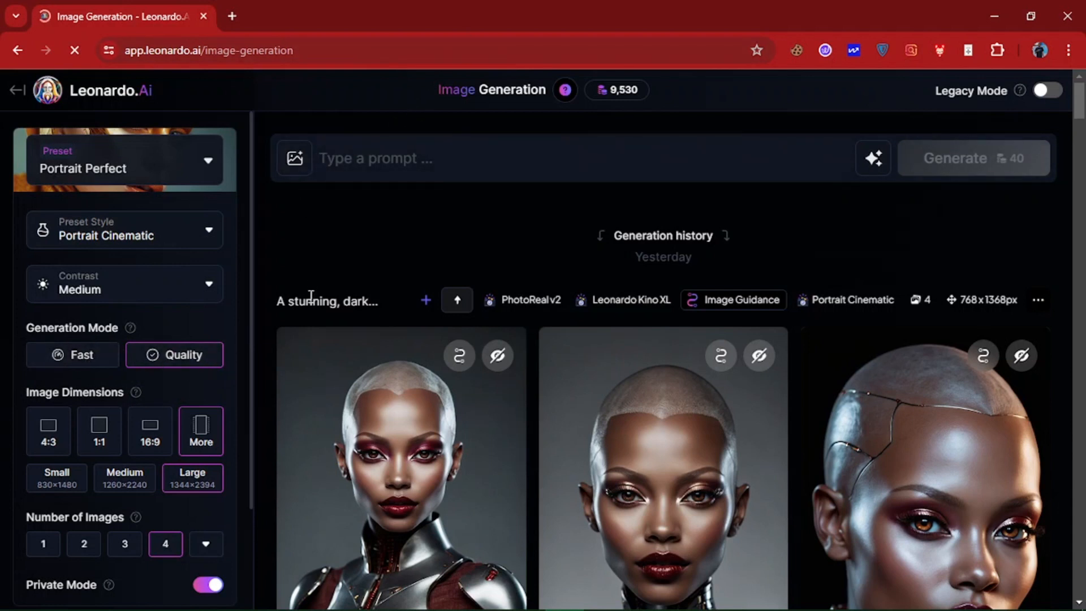
pyautogui.click(296, 169)
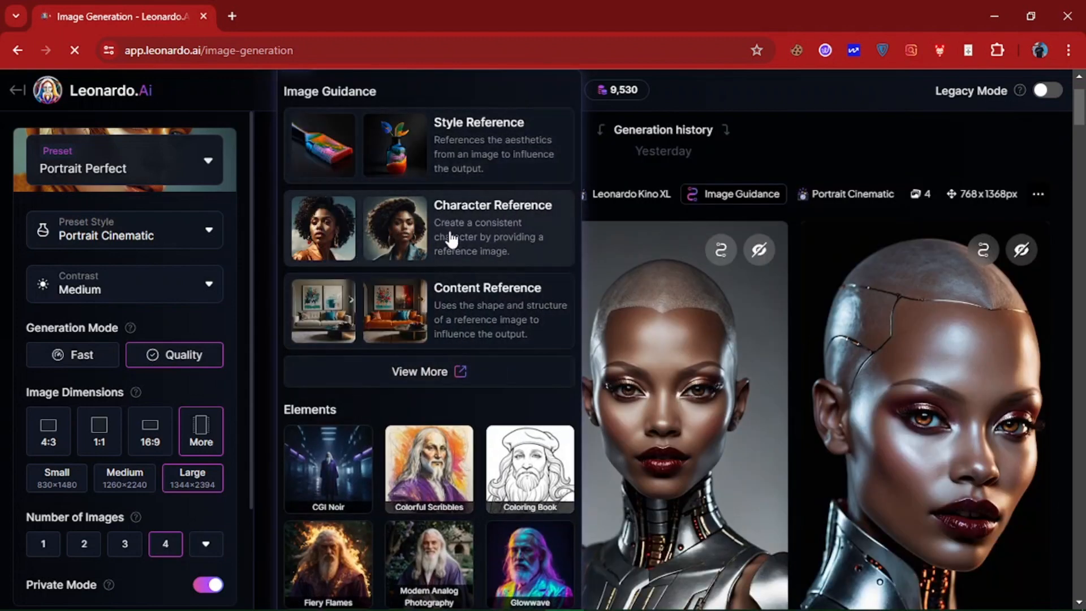
pyautogui.click(424, 371)
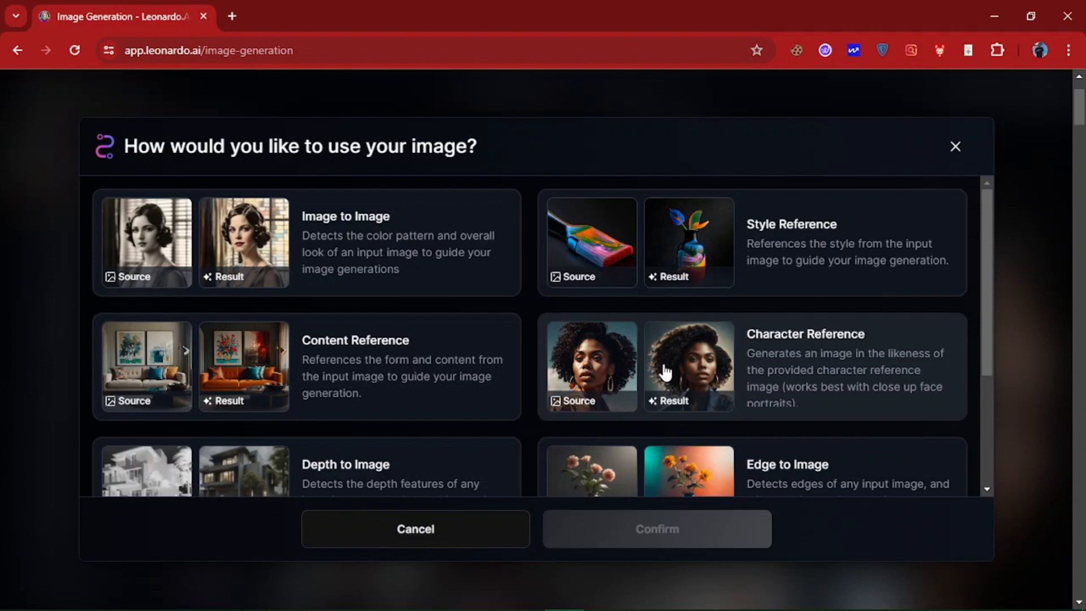
# Choose Character Reference as image guidance and upload the photo of the man in the blue suit as its source image
pyautogui.click(723, 351)
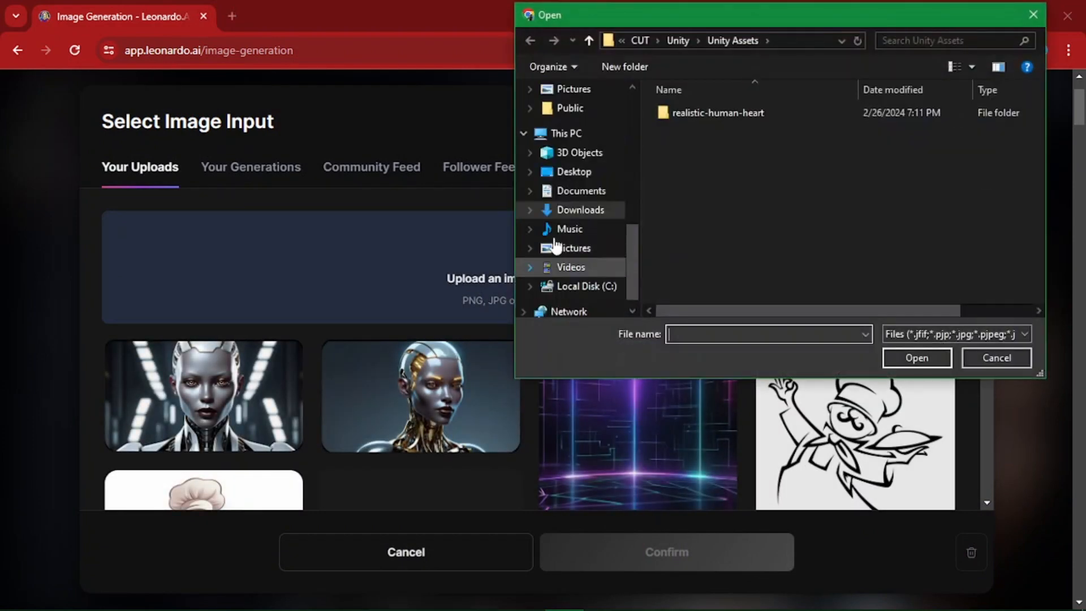
pyautogui.moveTo(781, 16); pyautogui.dragTo(549, 187)
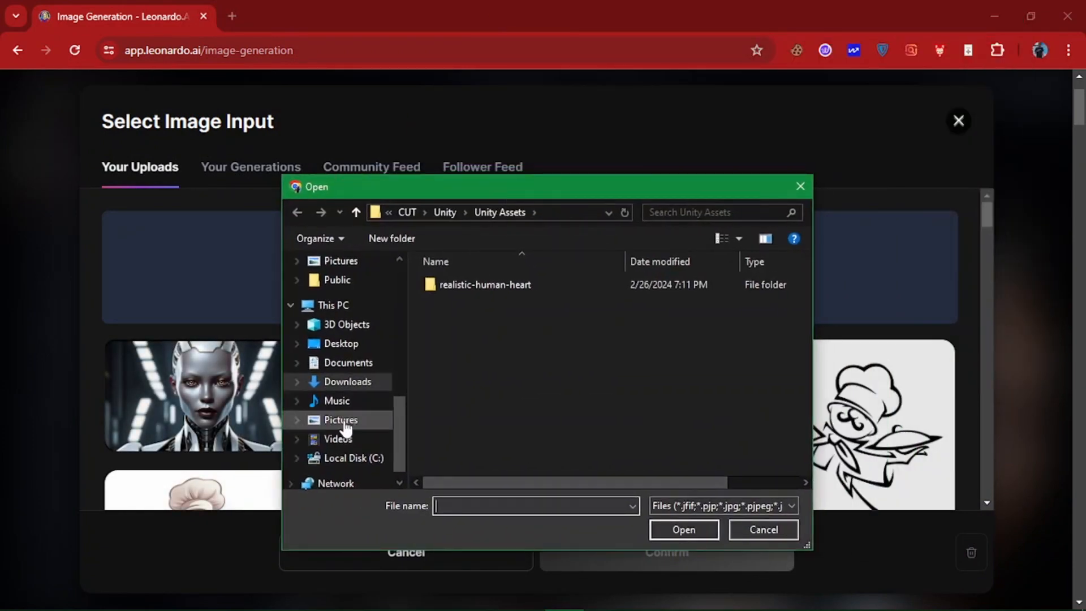
pyautogui.scroll(3, 381, 353)
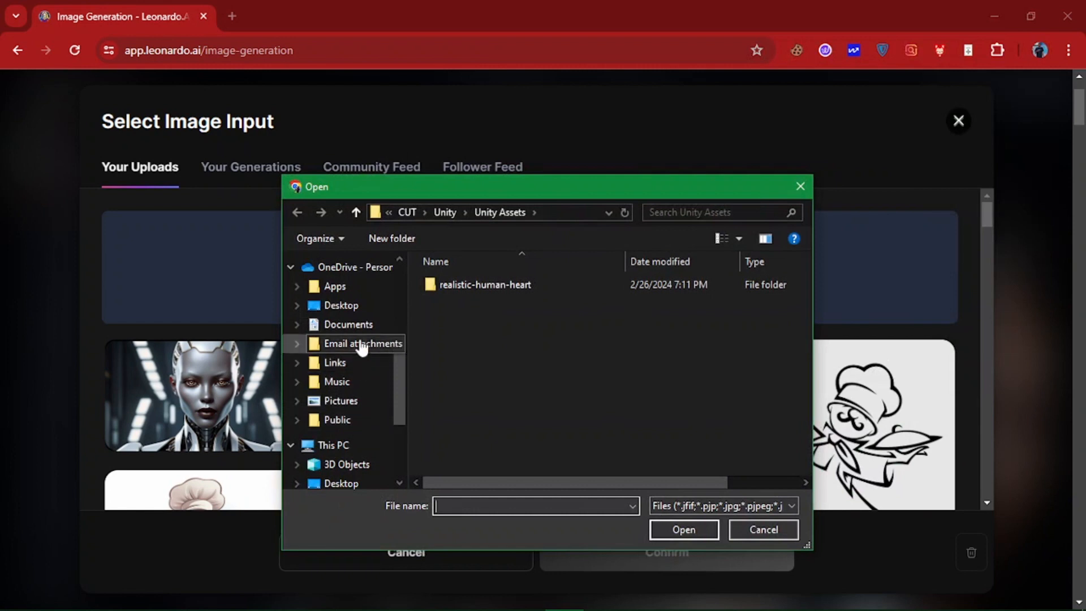
pyautogui.scroll(-1, 358, 426)
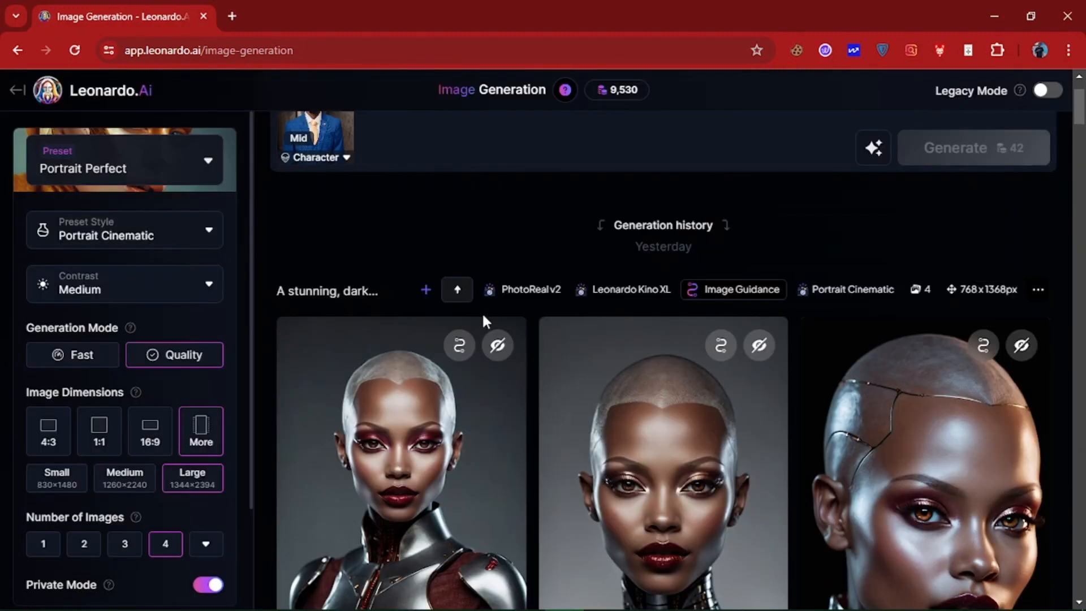
pyautogui.scroll(2, 429, 272)
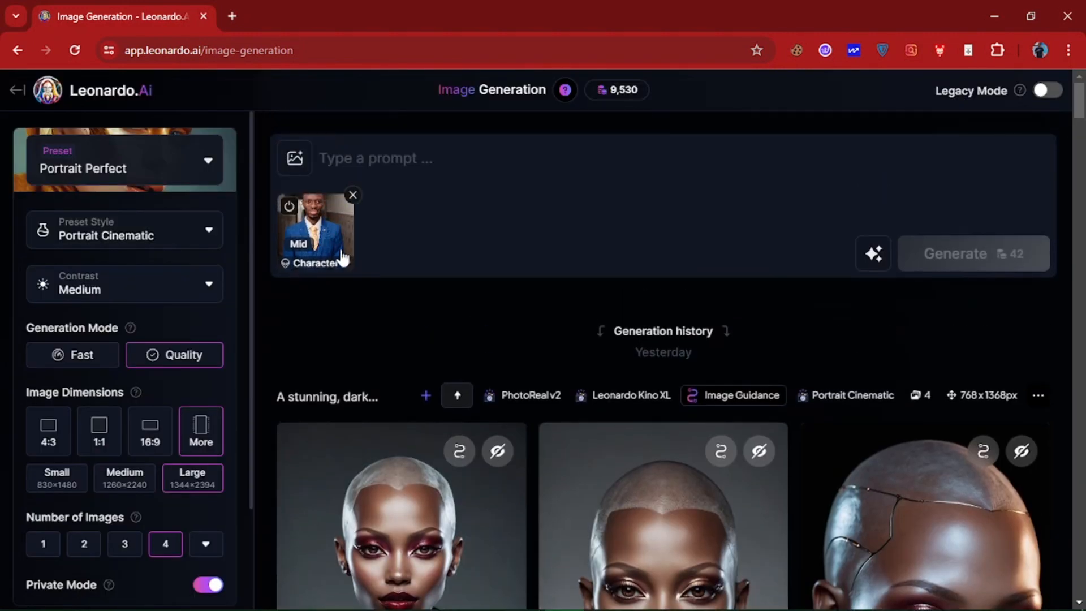
# Raise the Image to Image guidance strength past 0.52, and set the character reference's strength to Mid
pyautogui.click(345, 262)
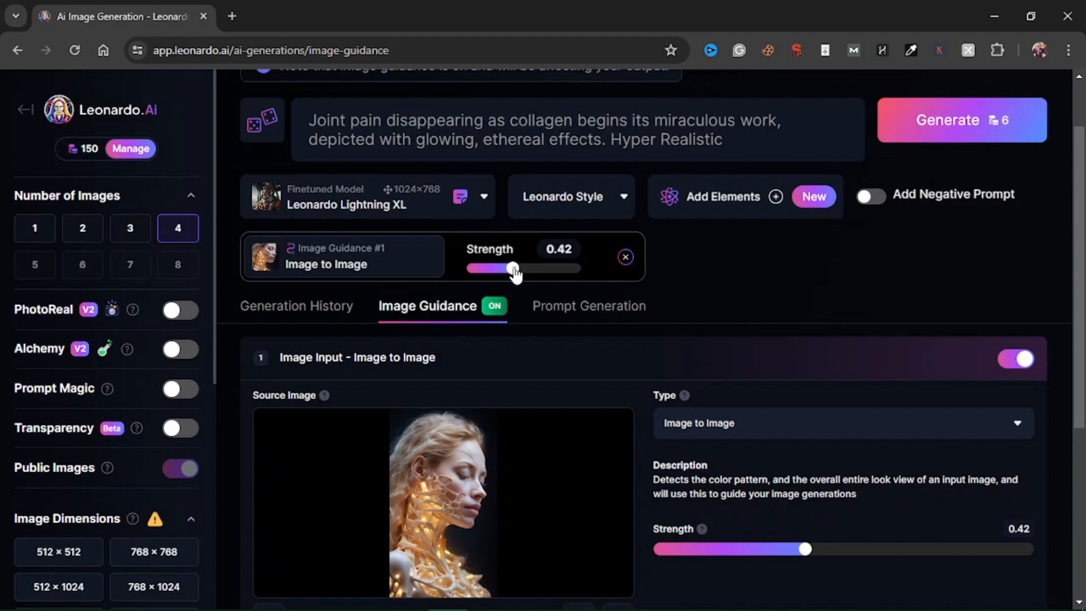
pyautogui.moveTo(515, 272)
pyautogui.mouseDown()
pyautogui.moveTo(497, 274)
pyautogui.moveTo(529, 283)
pyautogui.mouseUp()
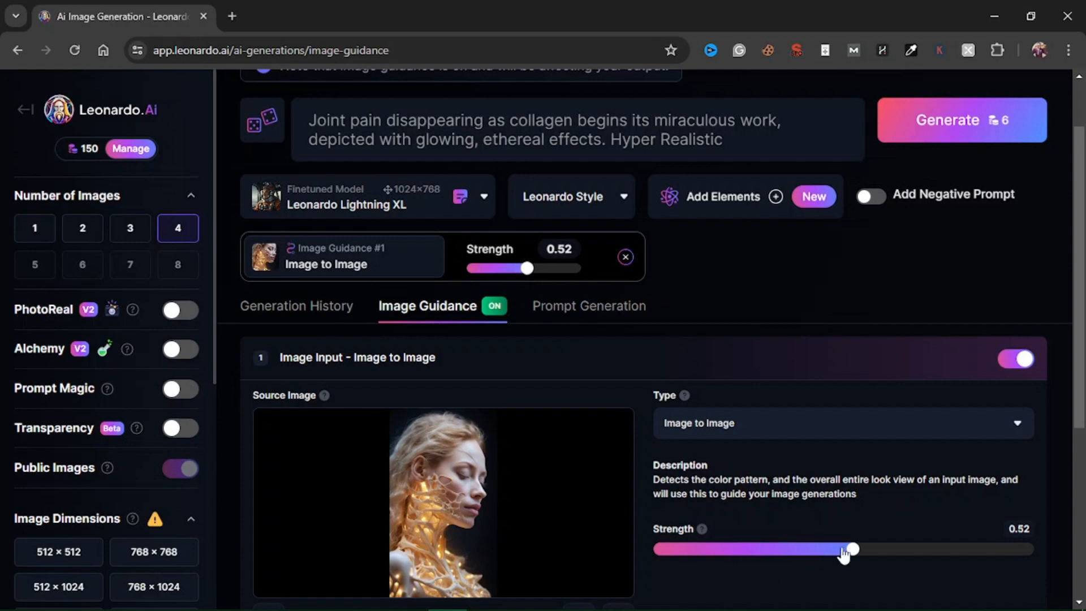
pyautogui.moveTo(848, 551)
pyautogui.mouseDown()
pyautogui.moveTo(795, 553)
pyautogui.moveTo(867, 551)
pyautogui.mouseUp()
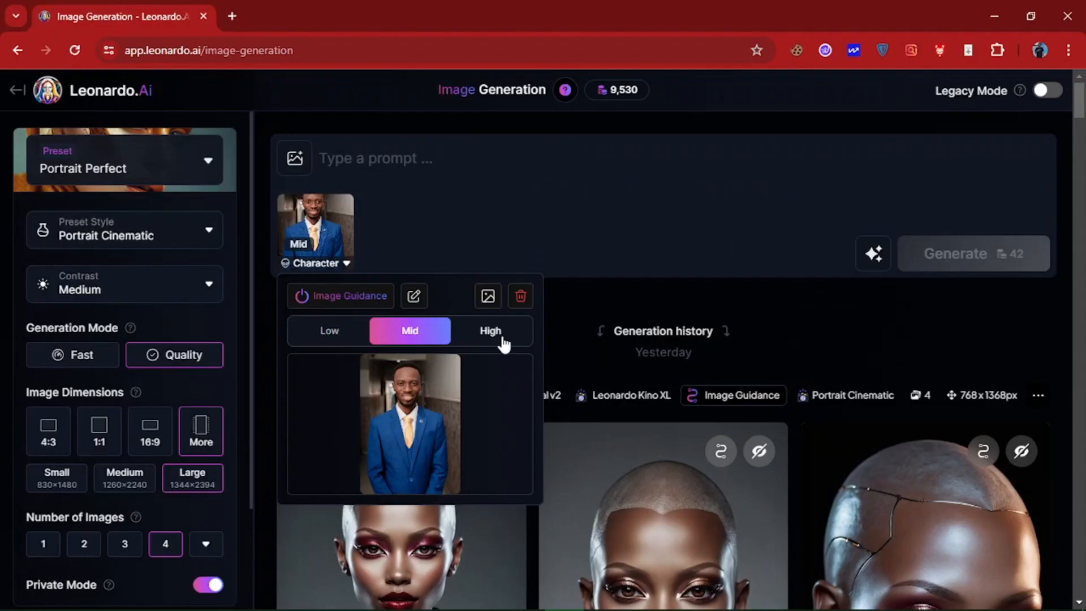
pyautogui.click(352, 331)
pyautogui.click(416, 335)
# Enter the prompt "looking fierce with a shield and armor from the medieval times", correcting the spelling of "medieval"
pyautogui.click(414, 161)
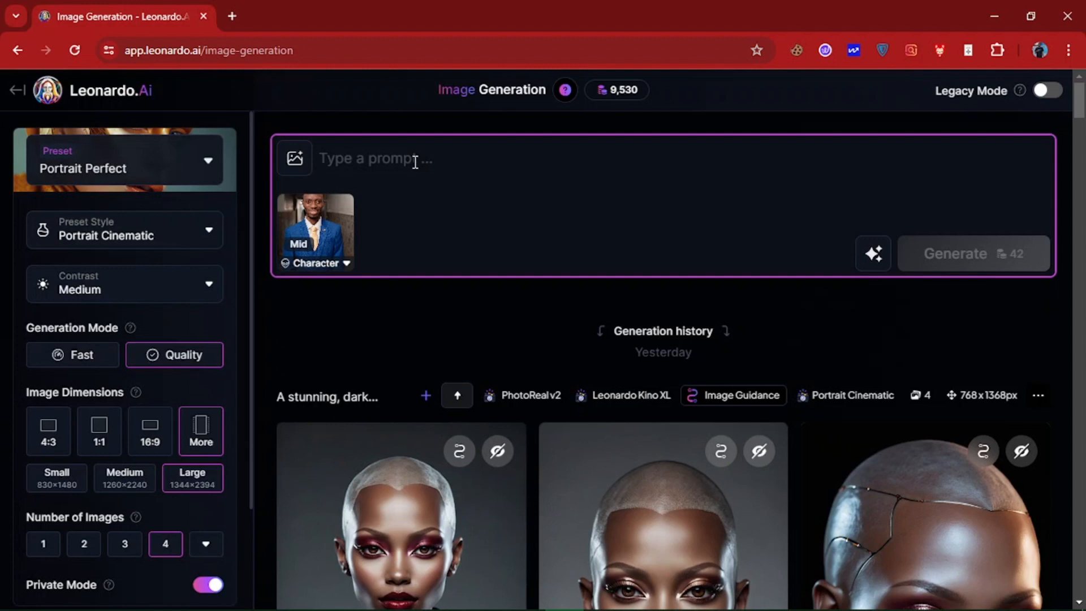
pyautogui.write('looking fie')
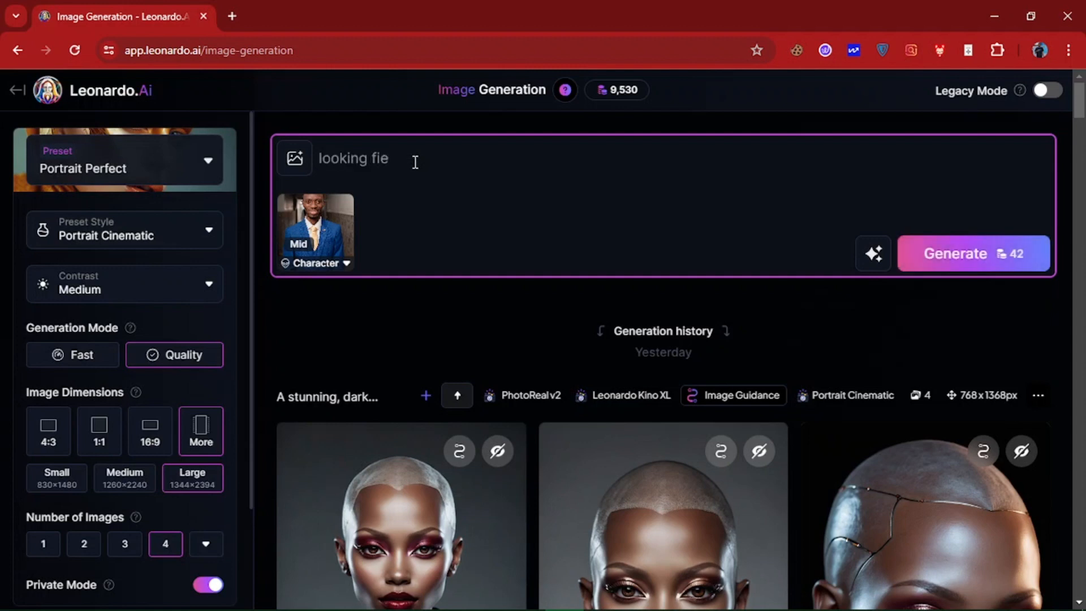
pyautogui.write('rce with a shield and')
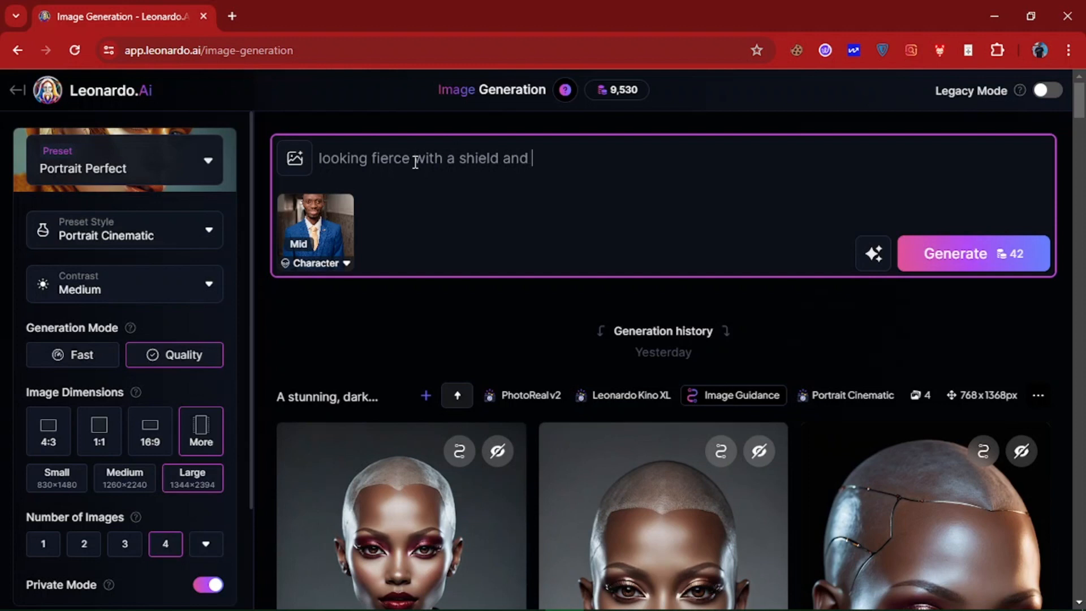
pyautogui.write(' armor from the me')
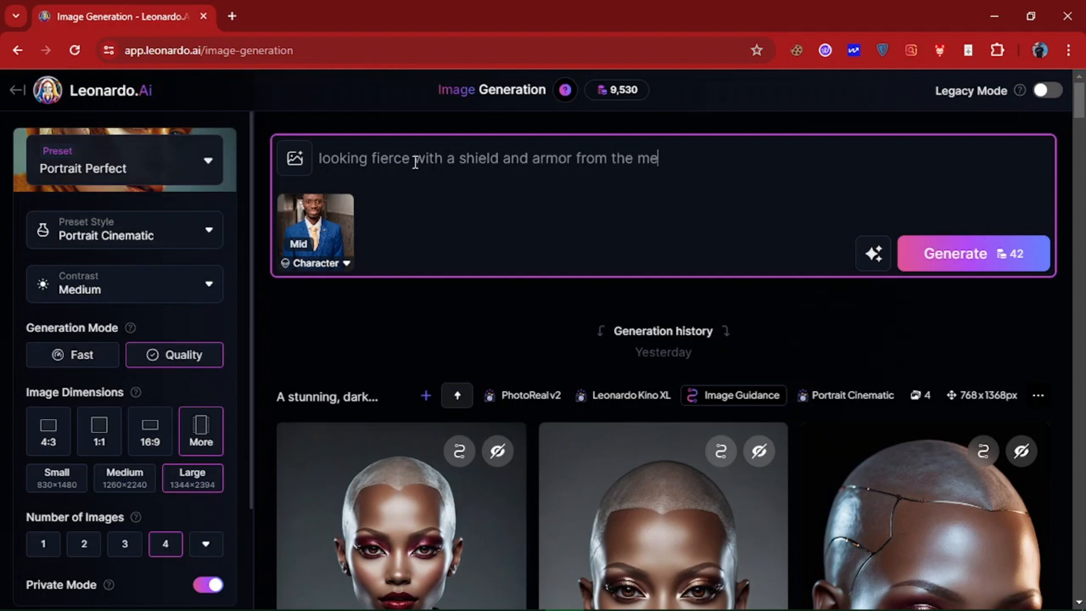
pyautogui.write('deival time')
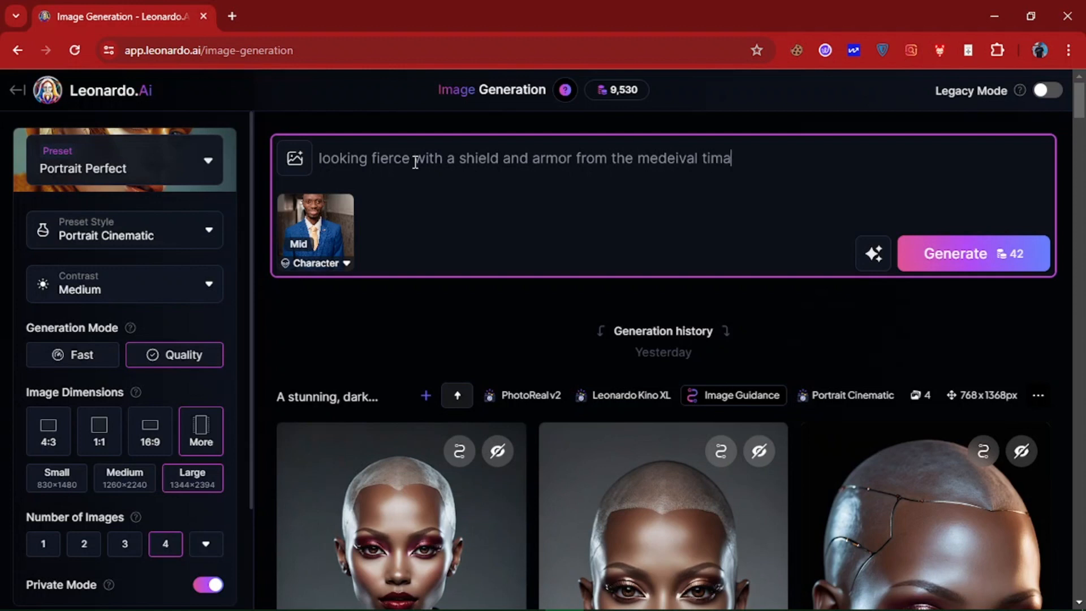
pyautogui.press('BackSpace')
pyautogui.rightClick(659, 163)
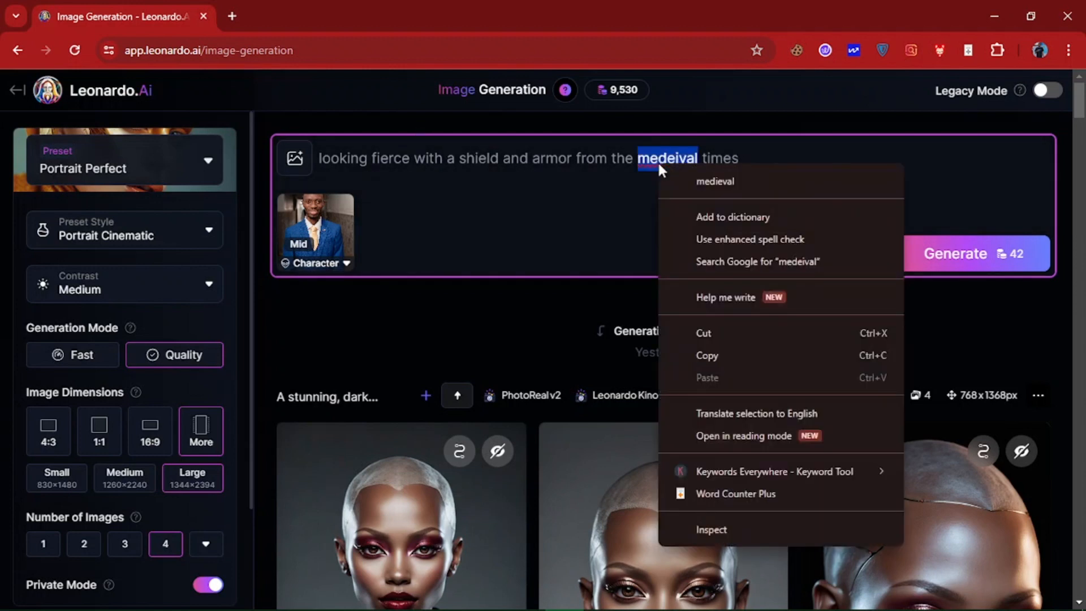
pyautogui.click(721, 179)
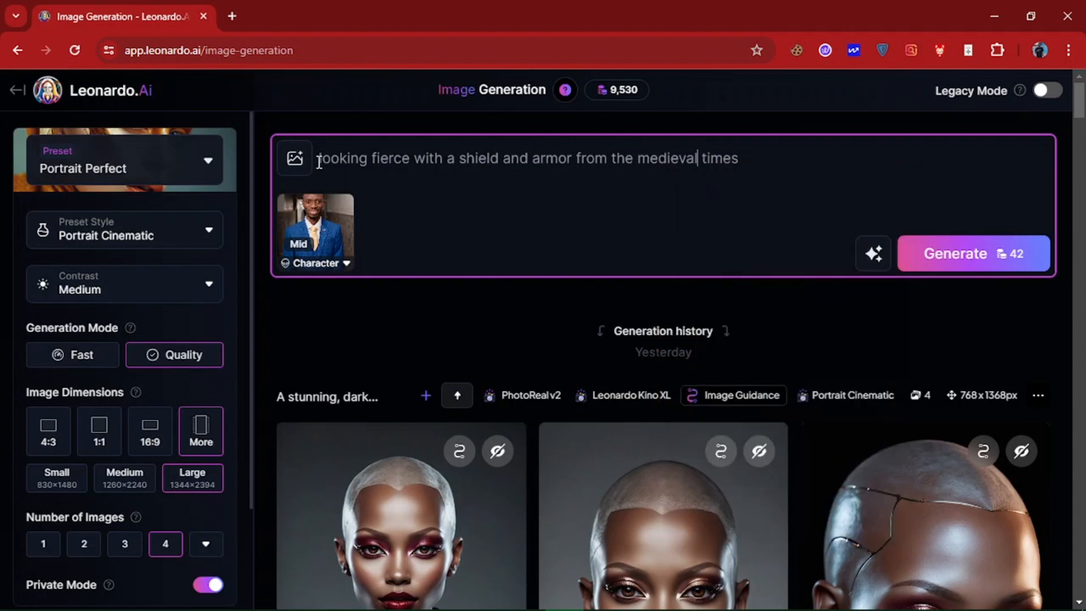
pyautogui.moveTo(317, 158); pyautogui.dragTo(795, 153)
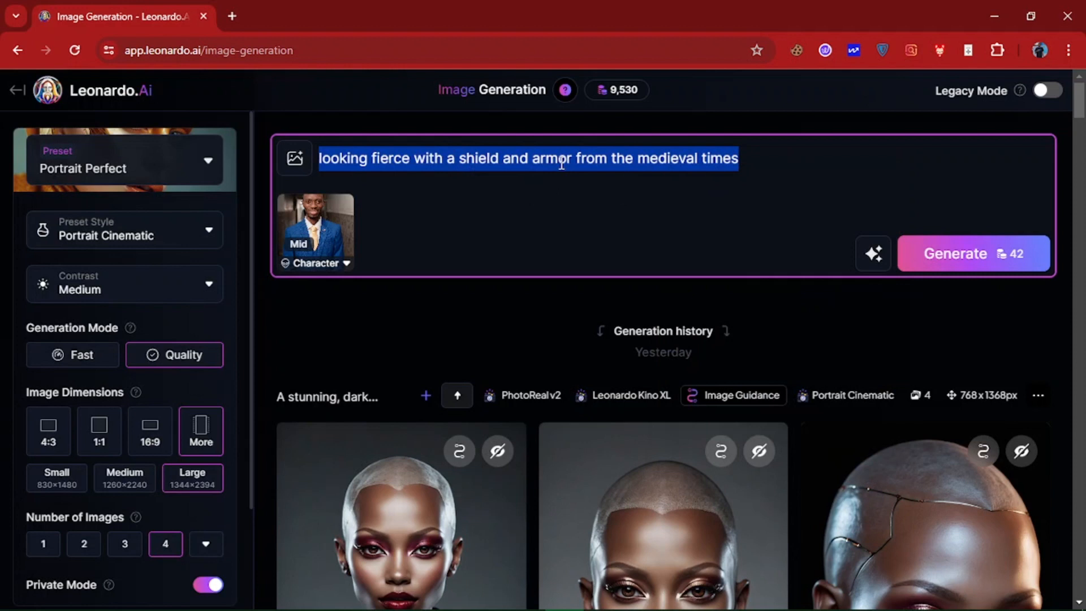
pyautogui.click(874, 265)
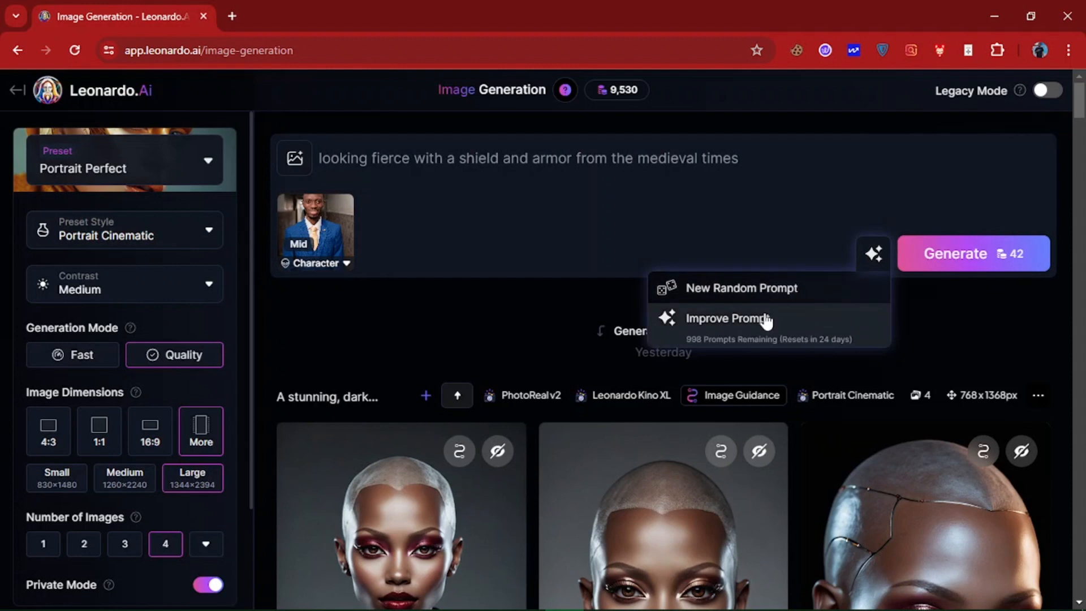
pyautogui.click(628, 220)
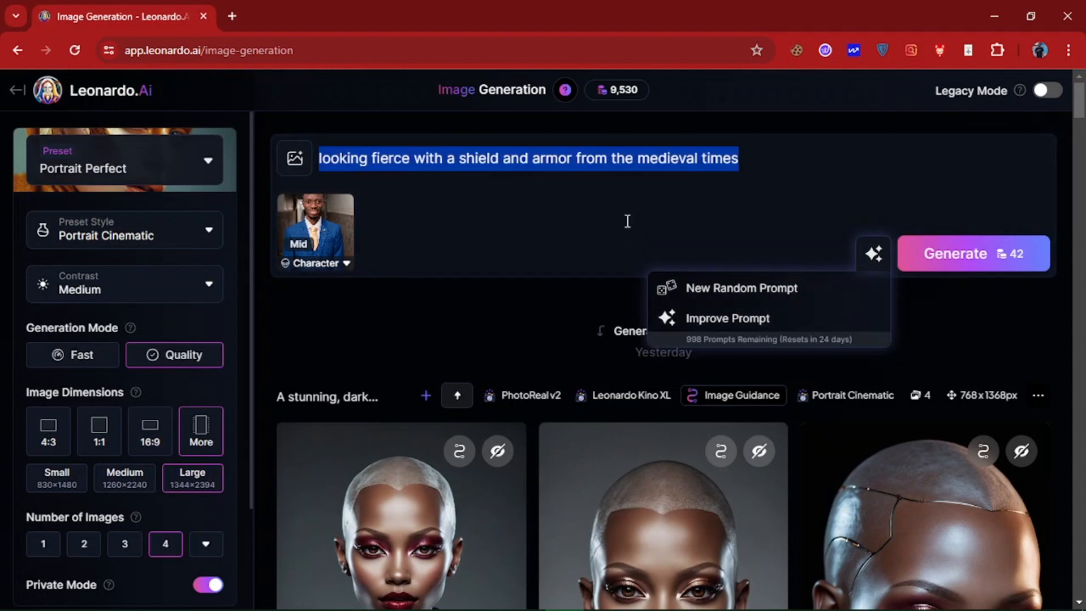
pyautogui.tripleClick(753, 160)
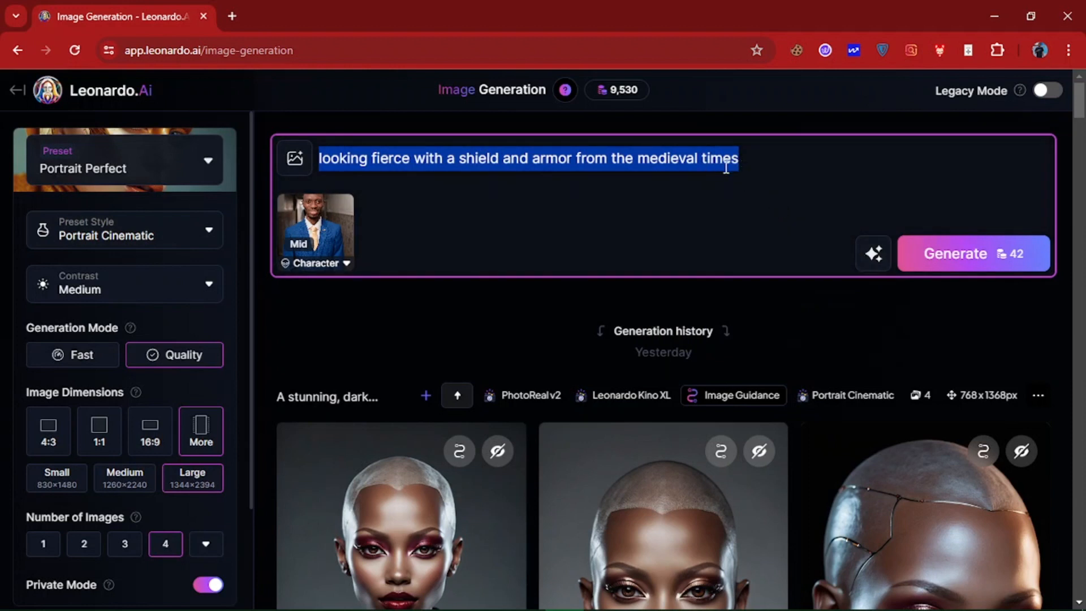
pyautogui.click(832, 175)
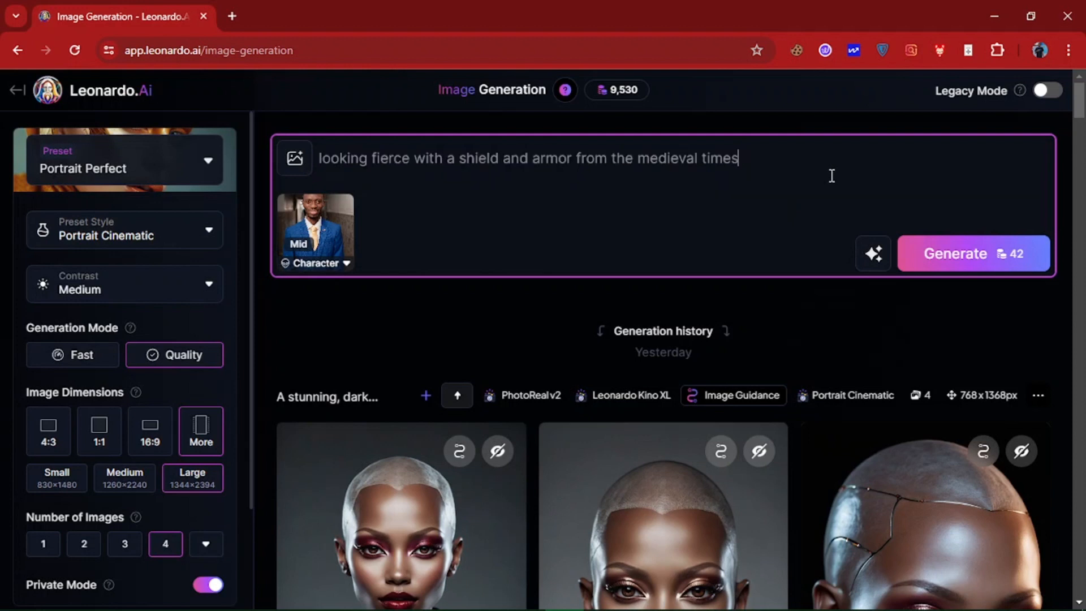
# Rewrite the medieval armor prompt with Improve Prompt and read the beginning of the improved text
pyautogui.click(874, 254)
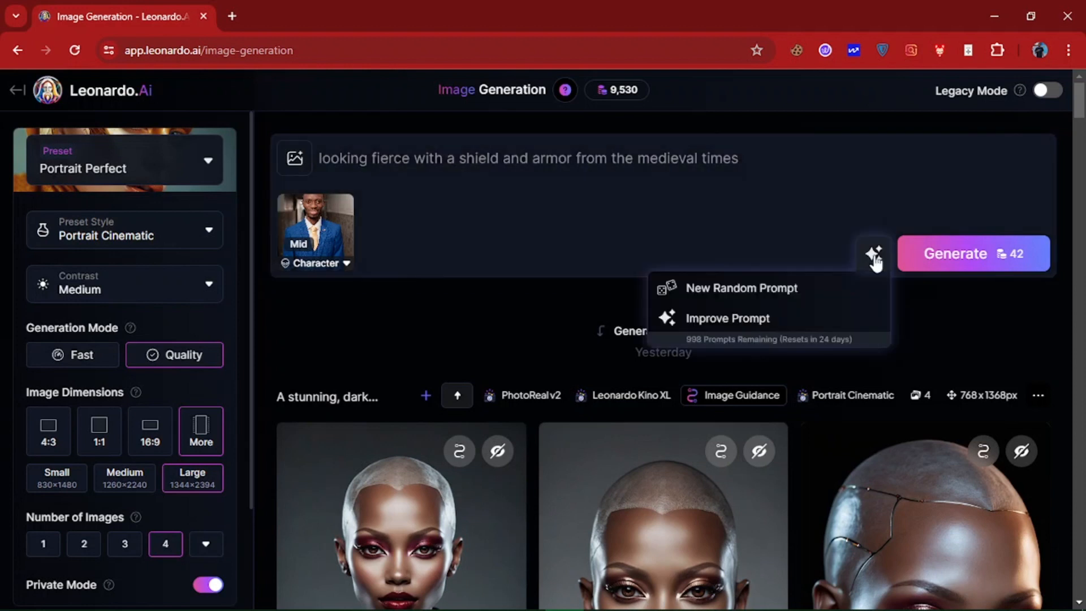
pyautogui.click(759, 323)
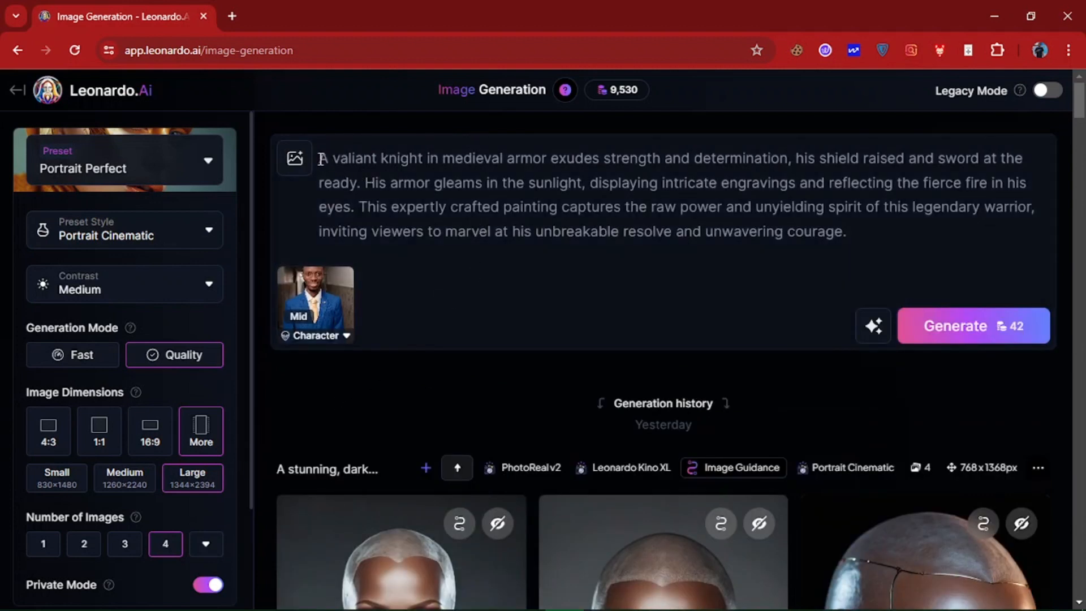
pyautogui.moveTo(321, 159); pyautogui.dragTo(515, 180)
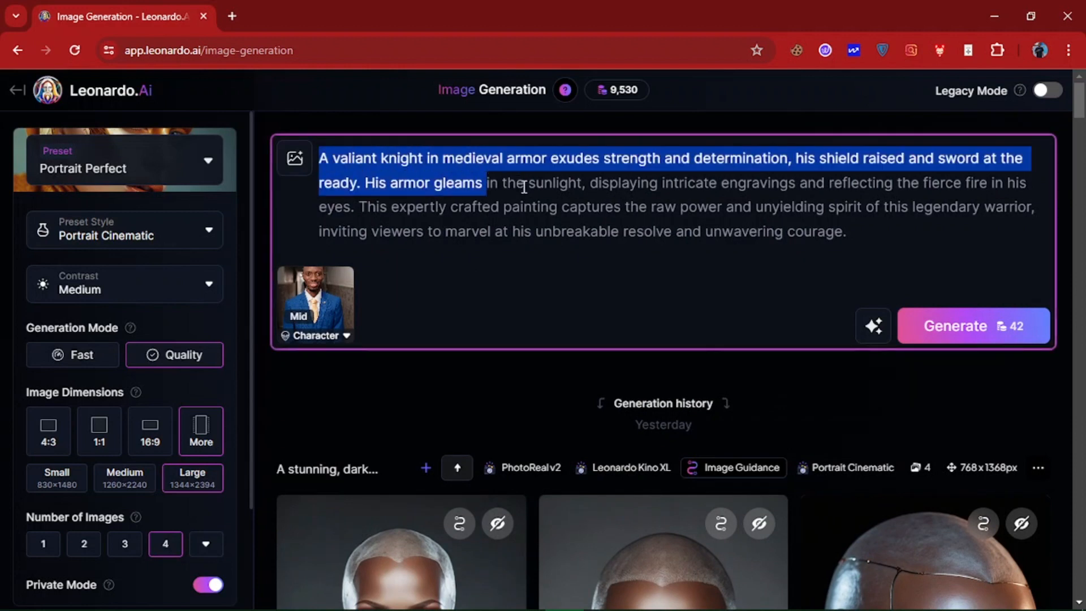
pyautogui.click(857, 232)
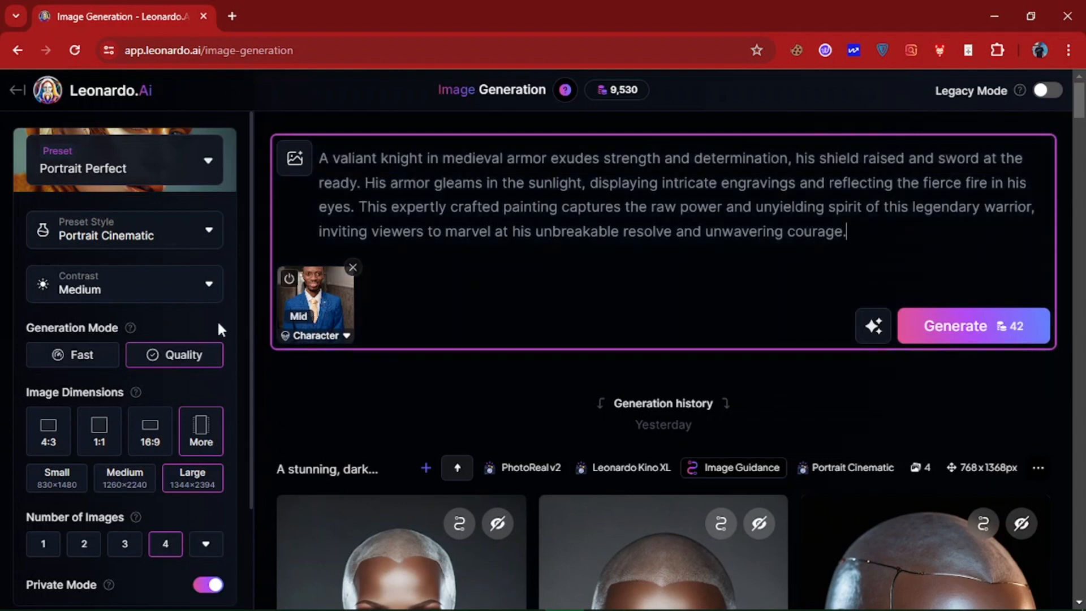
# Set the image dimensions to the 16:9 aspect ratio for the knight images
pyautogui.moveTo(306, 300)
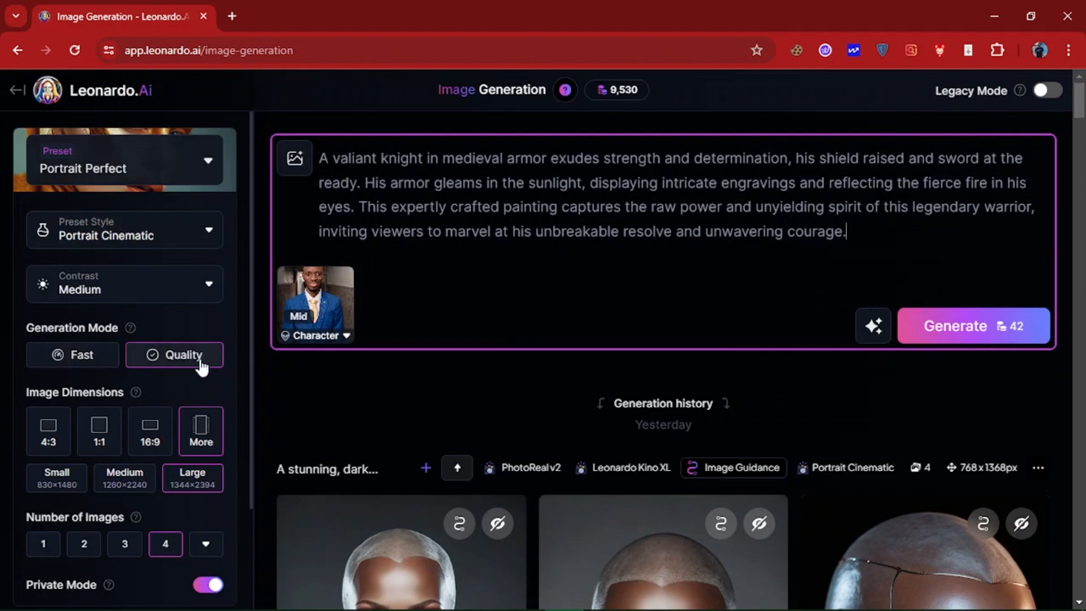
pyautogui.scroll(-2, 144, 407)
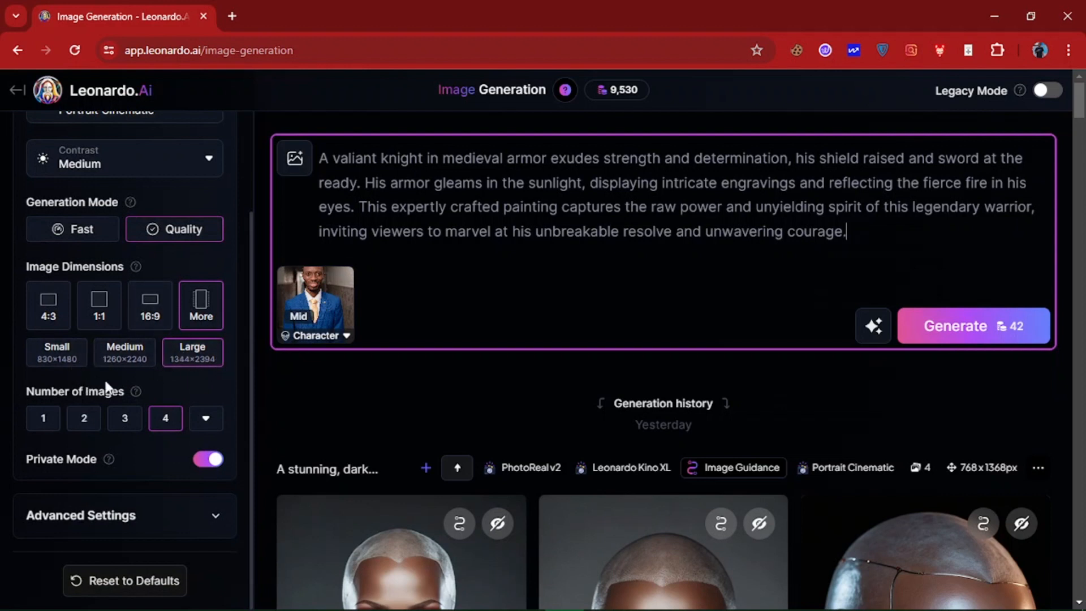
pyautogui.click(150, 317)
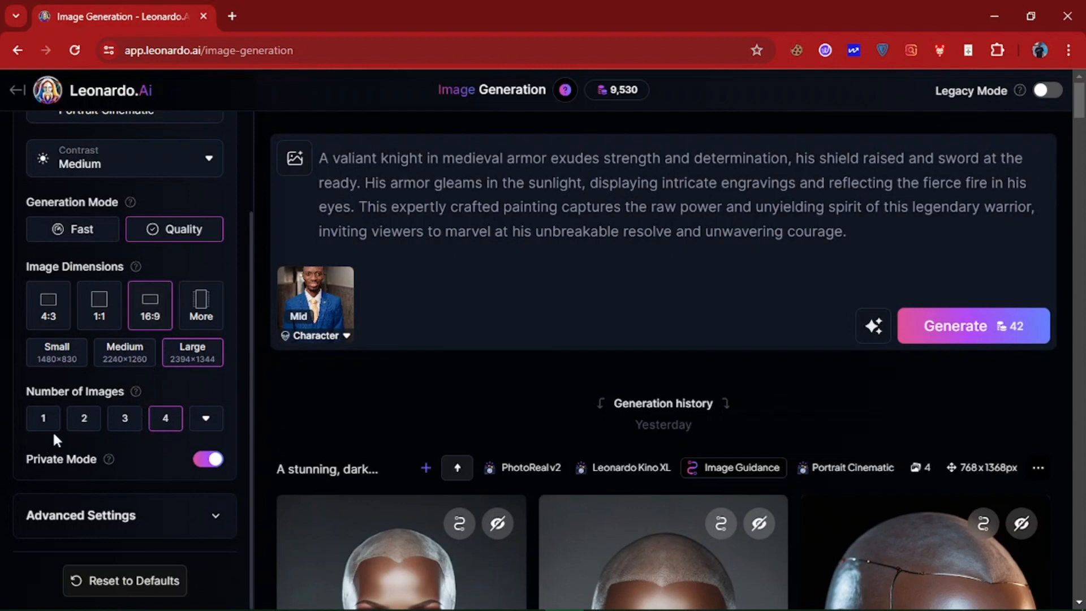
pyautogui.scroll(-2, 99, 421)
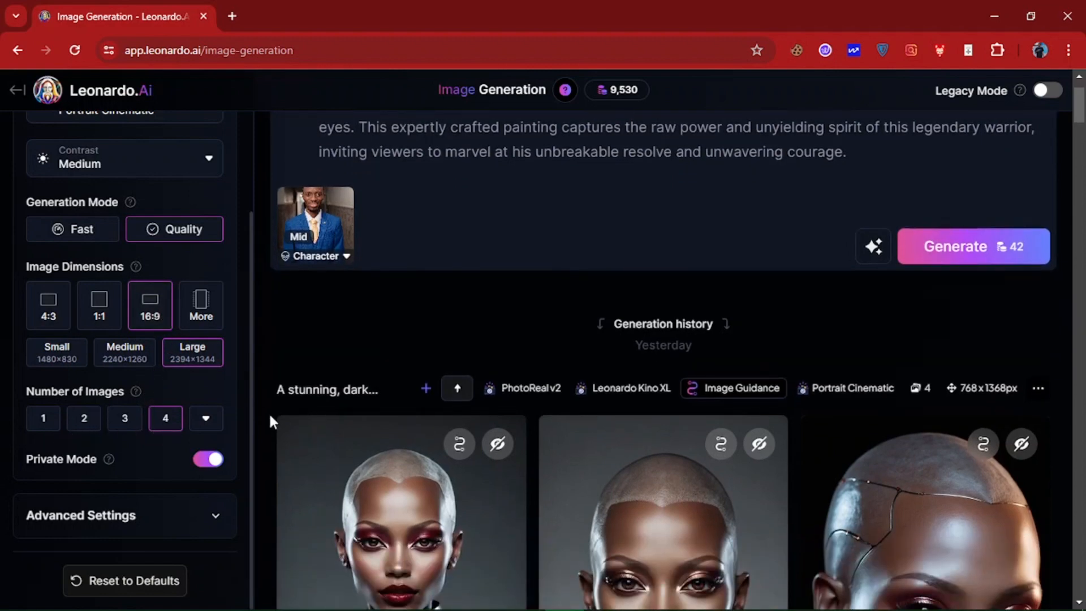
pyautogui.scroll(1, 379, 464)
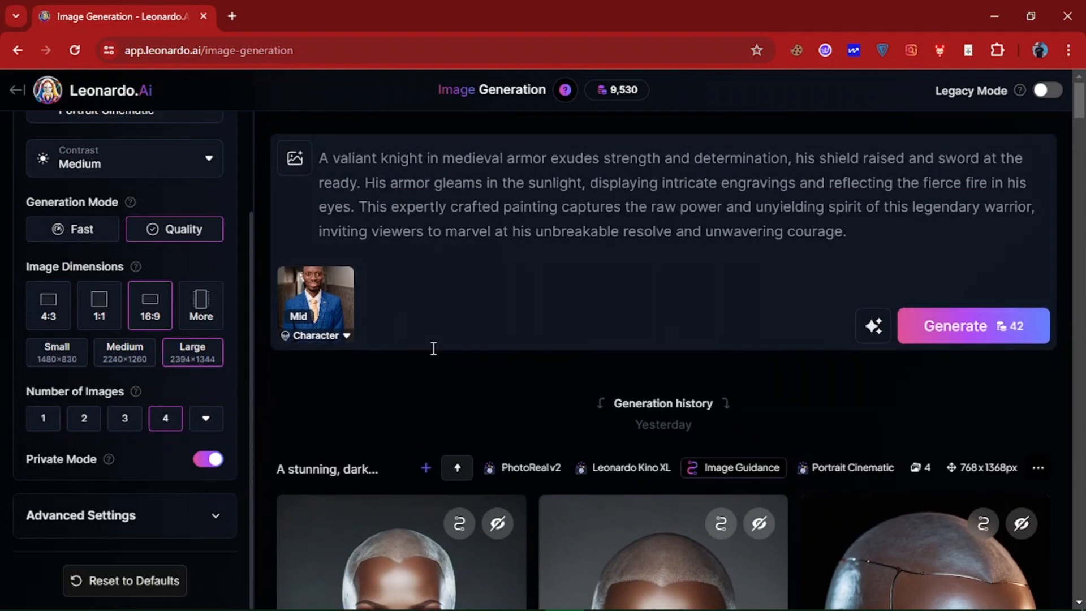
# Examine the platform presets, including the descriptions of Cinematic Kino and Concept Art, and close the list
pyautogui.scroll(3, 236, 279)
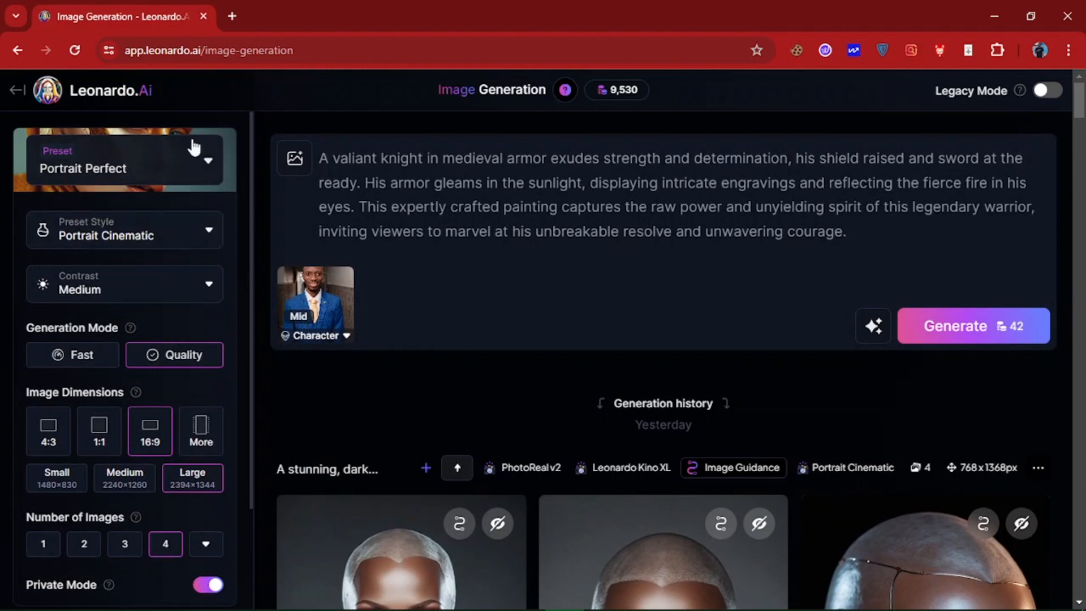
pyautogui.click(175, 169)
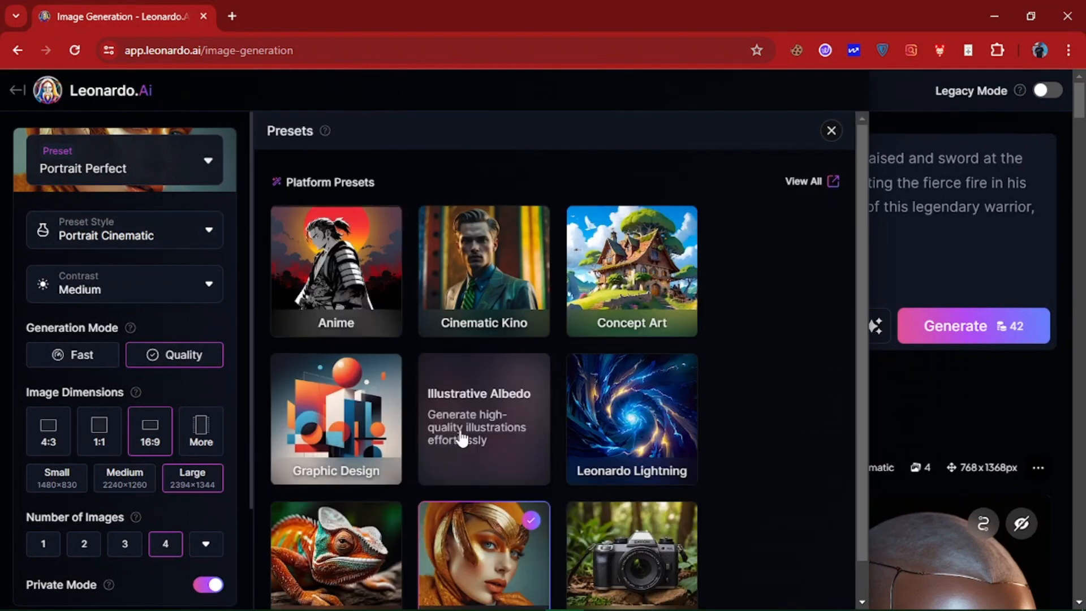
pyautogui.scroll(-1, 606, 447)
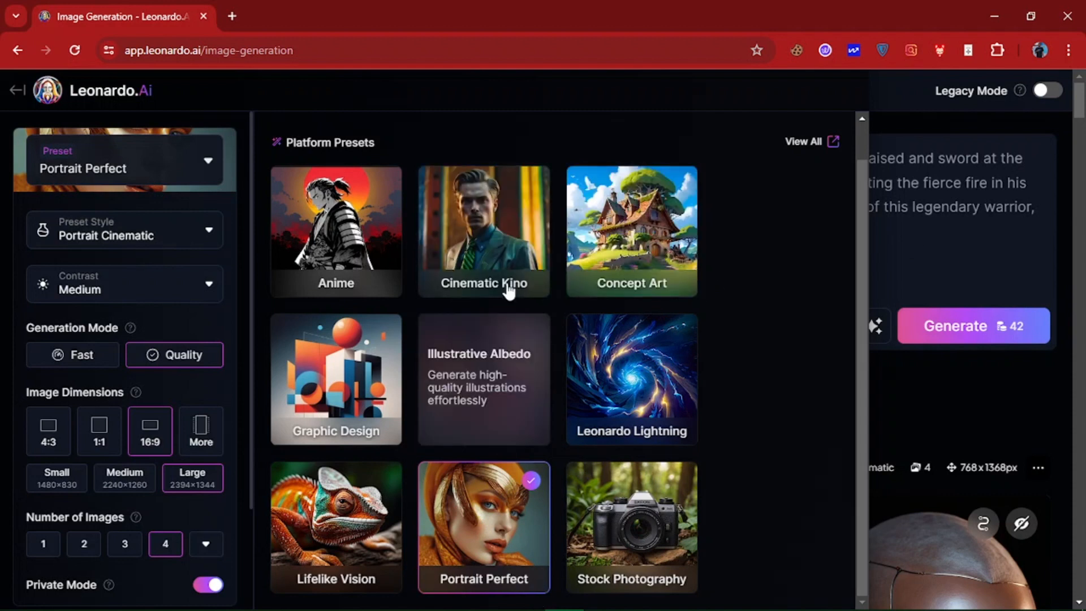
pyautogui.moveTo(504, 177)
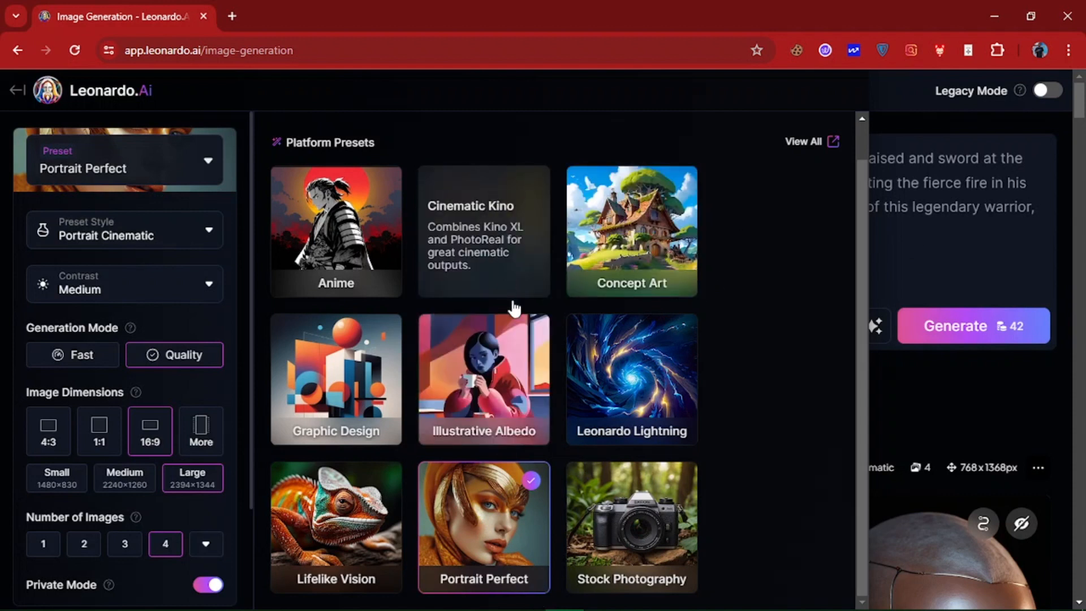
pyautogui.moveTo(723, 599)
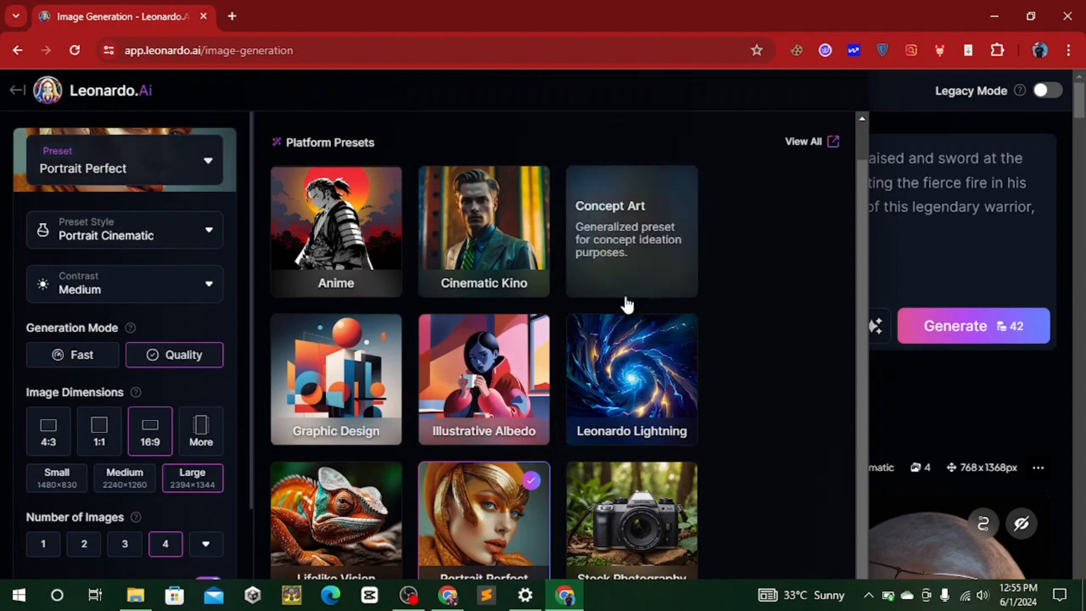
pyautogui.click(914, 206)
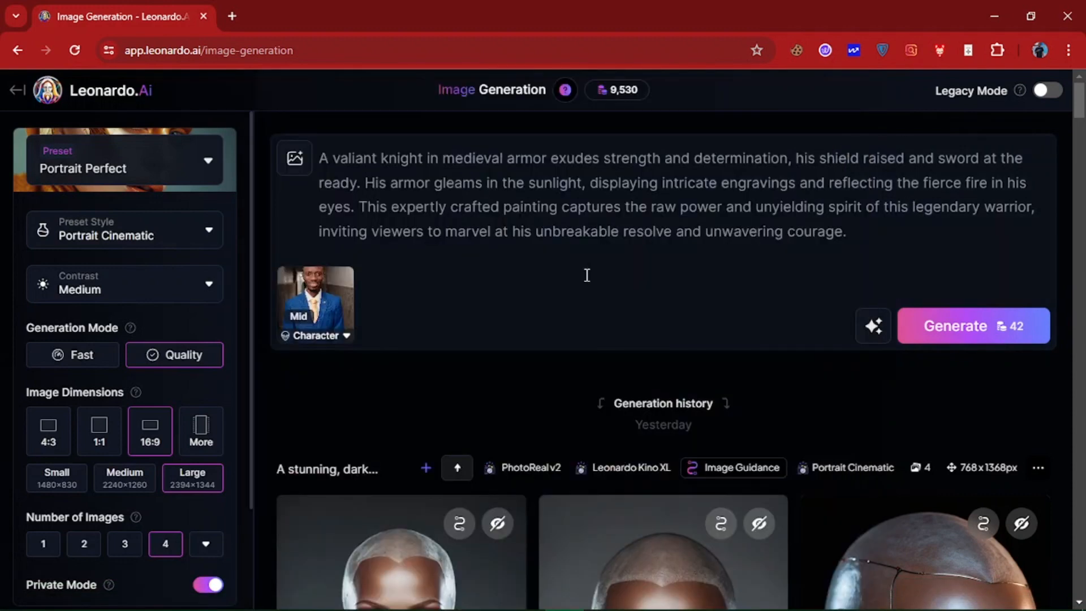
# Generate the four 16:9 medieval knight images from the improved prompt and the character reference photo
pyautogui.click(911, 337)
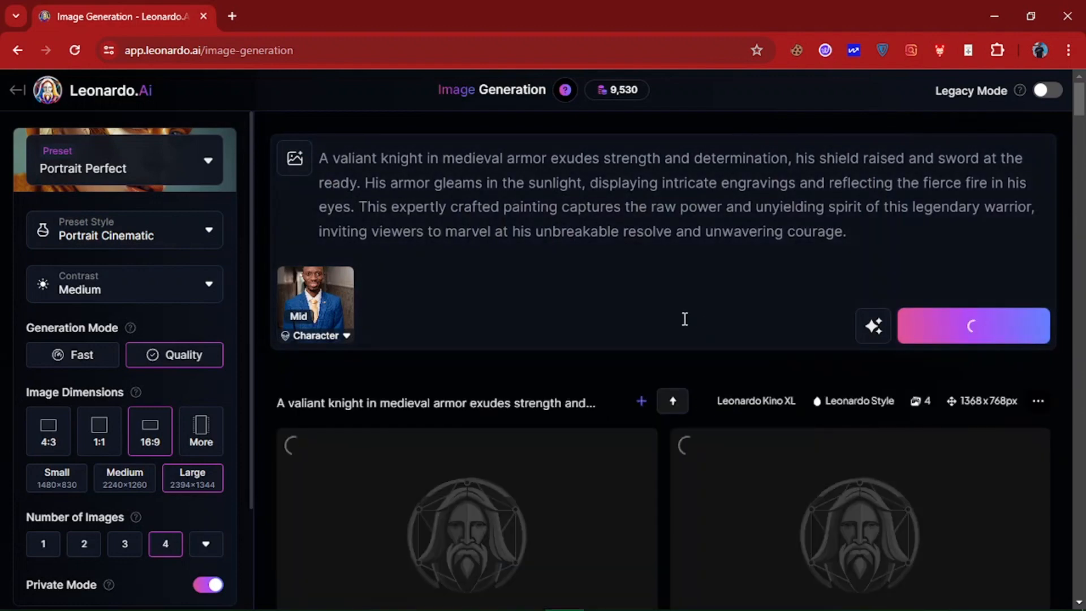
pyautogui.scroll(-4, 679, 312)
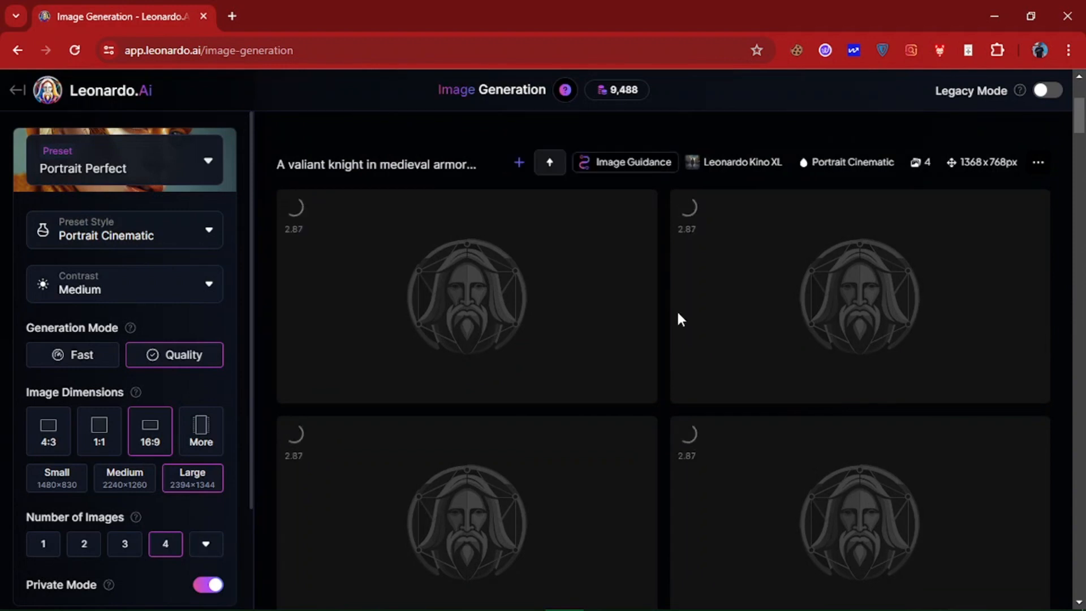
pyautogui.scroll(-2, 676, 310)
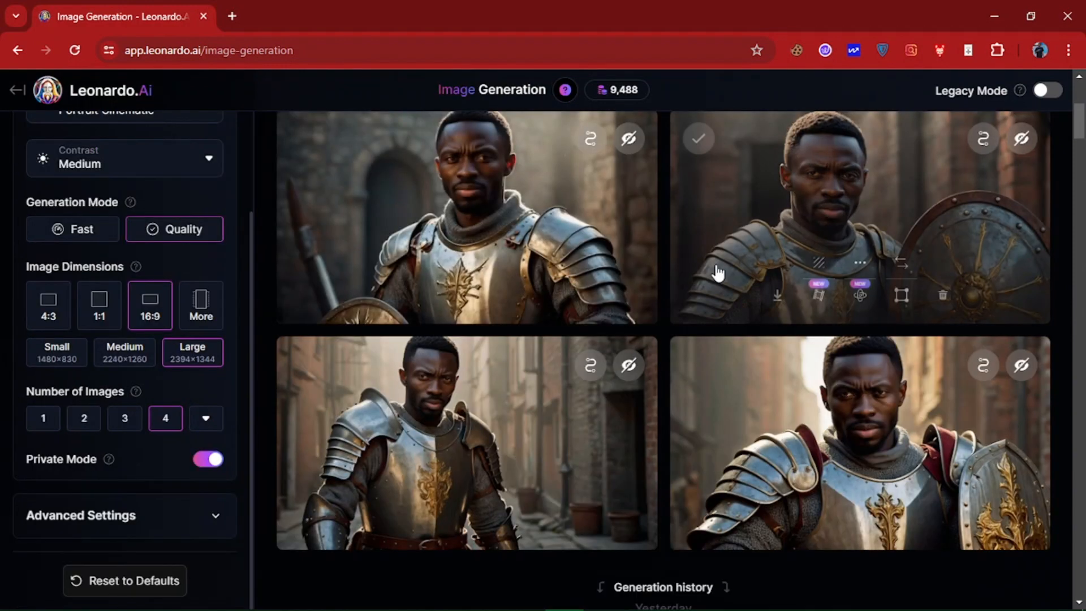
pyautogui.scroll(2, 757, 399)
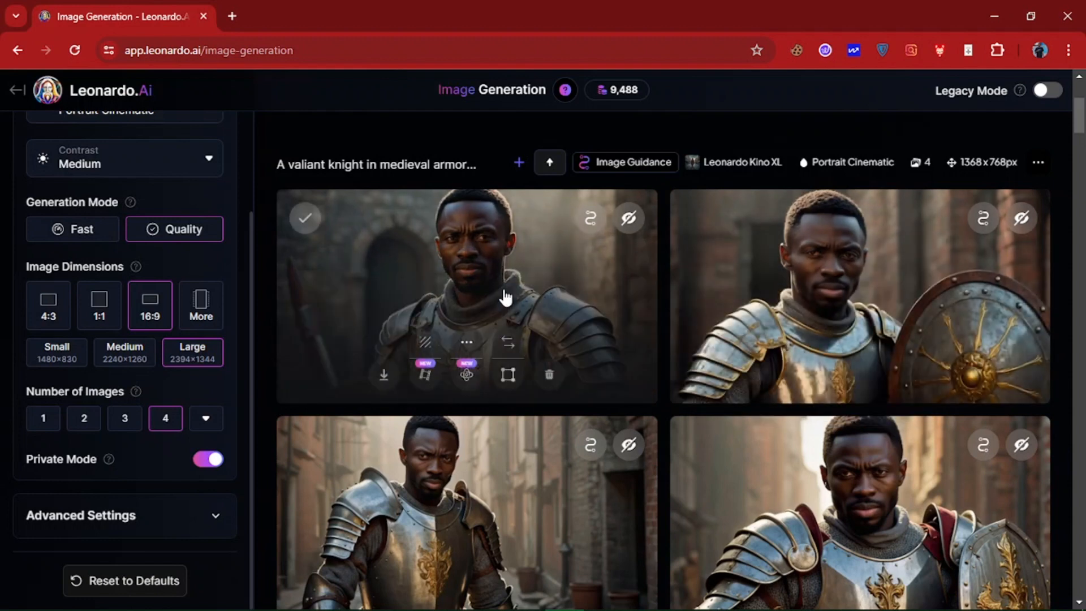
# Open the first generated knight image and inspect its face and armor details at full magnification, then return to the fitted preview
pyautogui.click(503, 287)
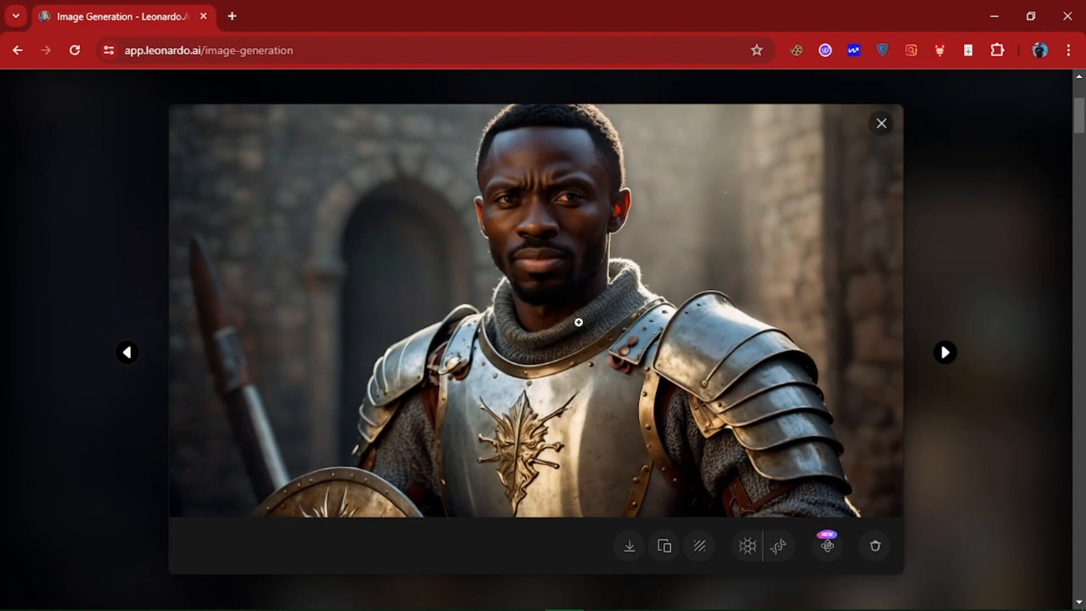
pyautogui.click(556, 245)
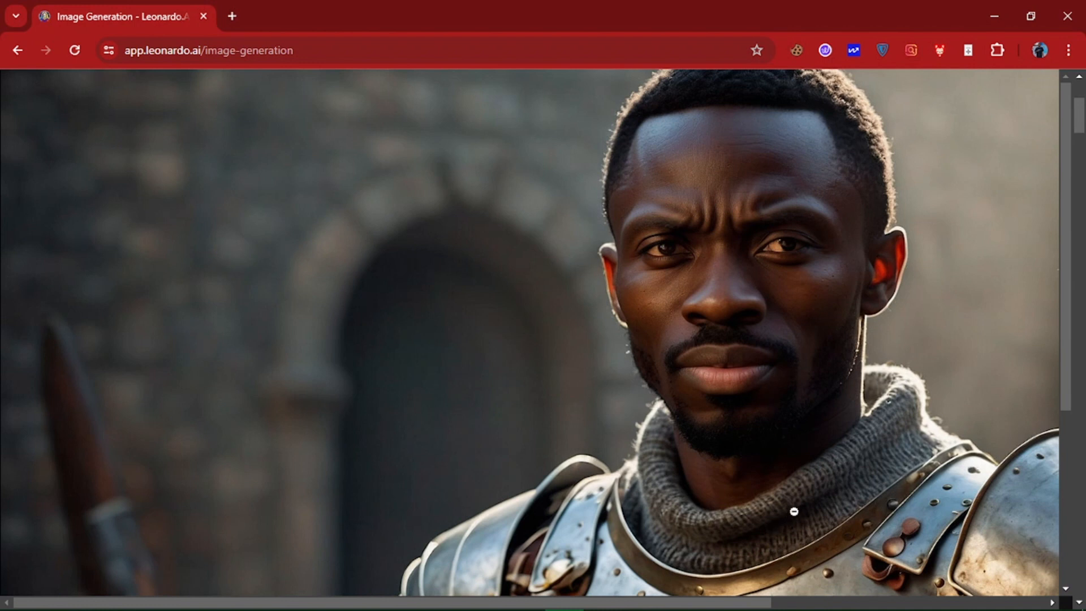
pyautogui.hscroll(3, 794, 511)
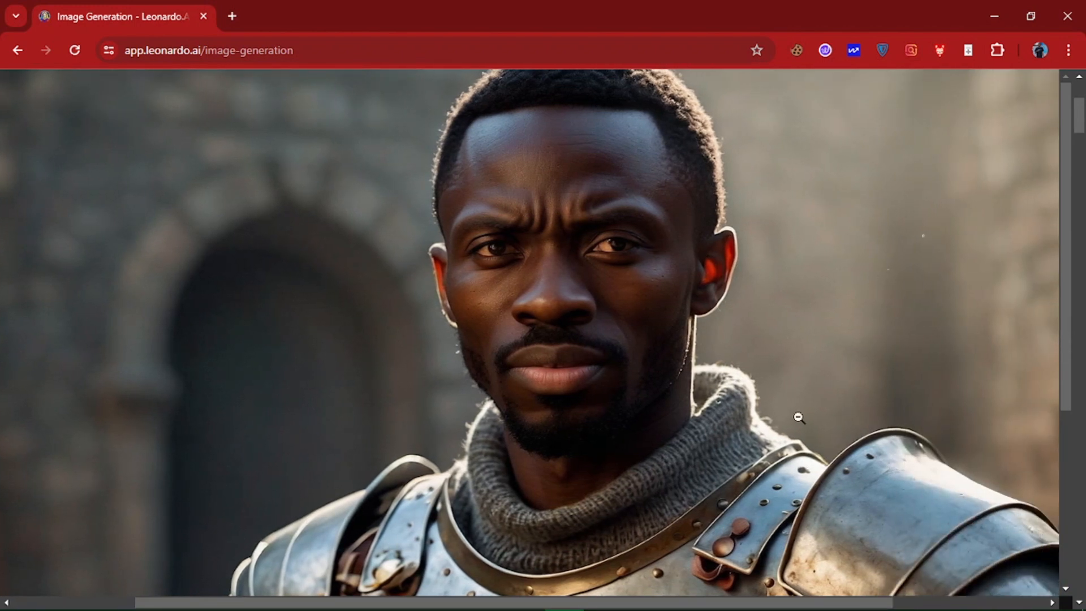
pyautogui.scroll(-5, 798, 418)
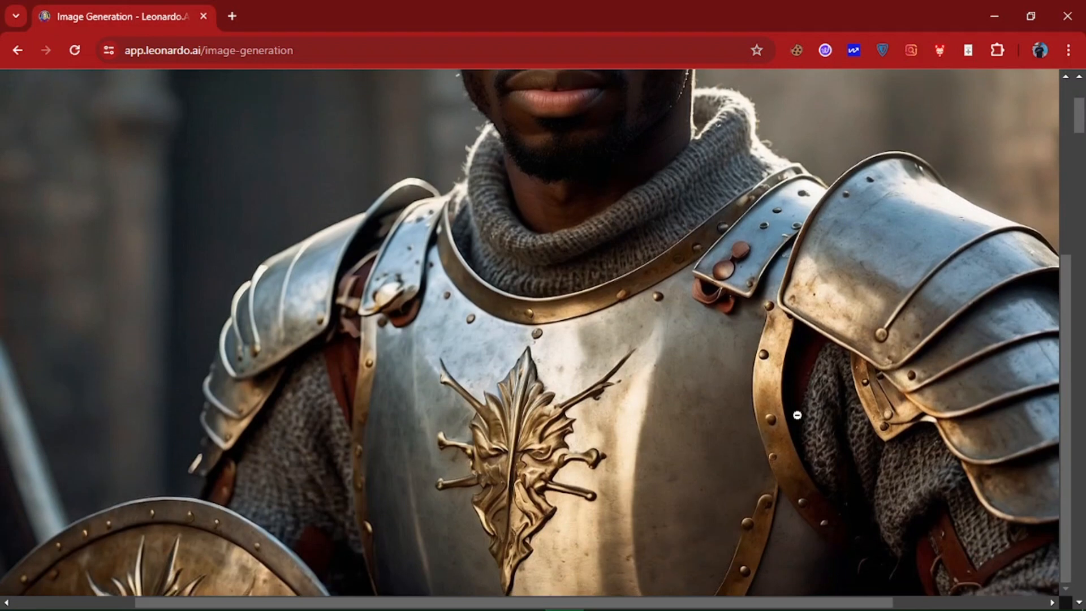
pyautogui.scroll(5, 797, 415)
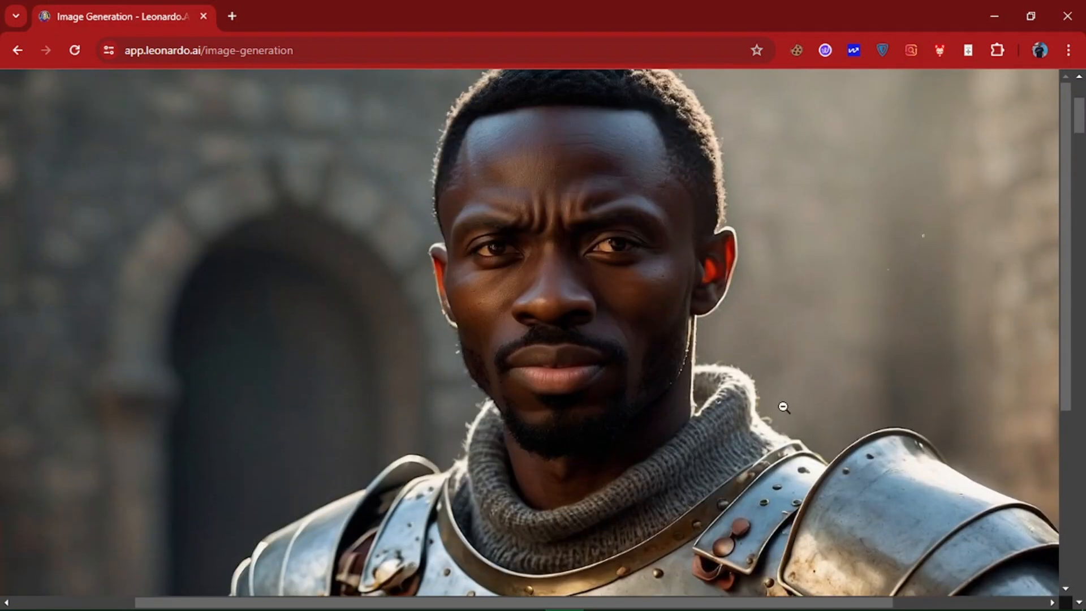
pyautogui.click(934, 317)
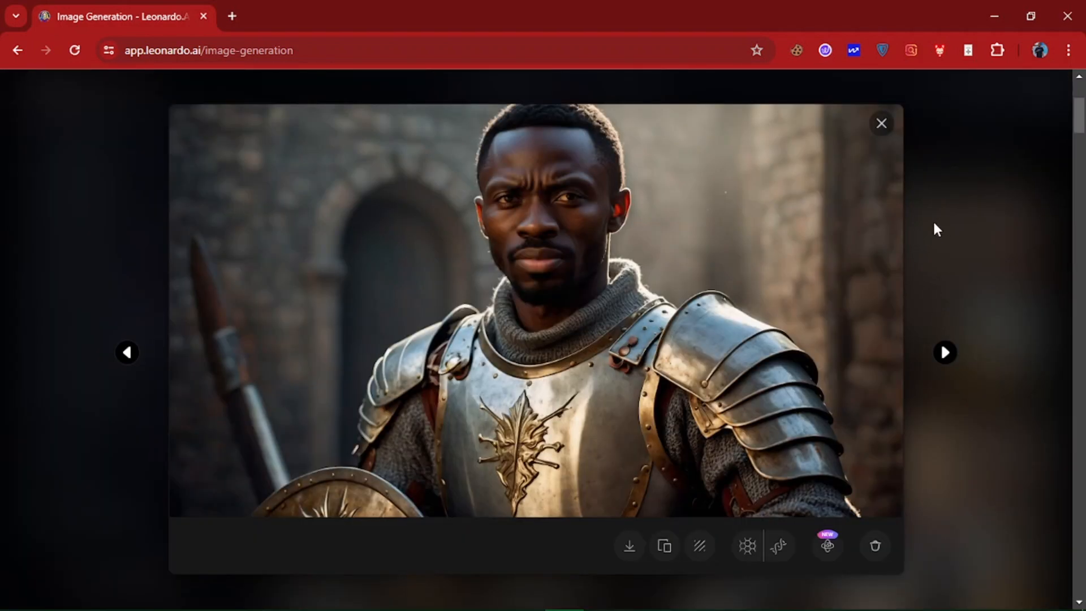
# Review the other three knight images one by one in the enlarged preview and close it
pyautogui.click(945, 352)
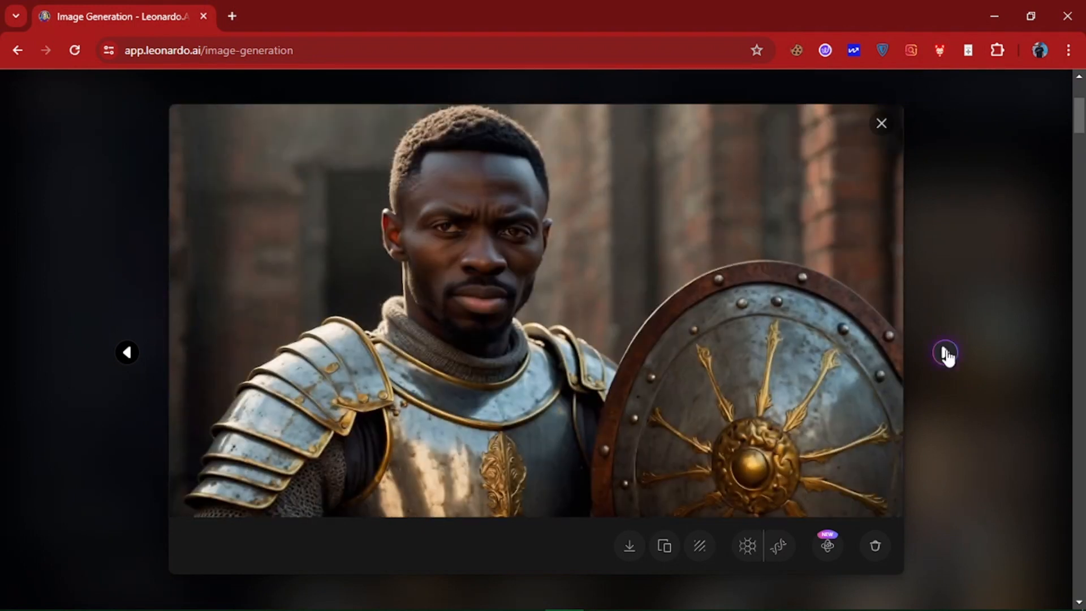
pyautogui.click(945, 353)
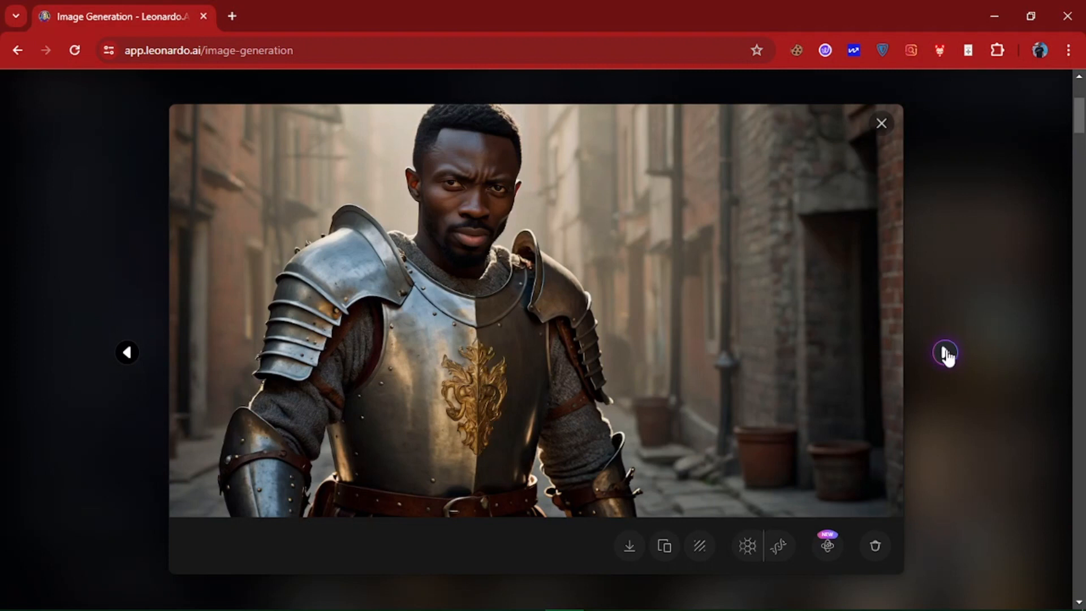
pyautogui.click(946, 353)
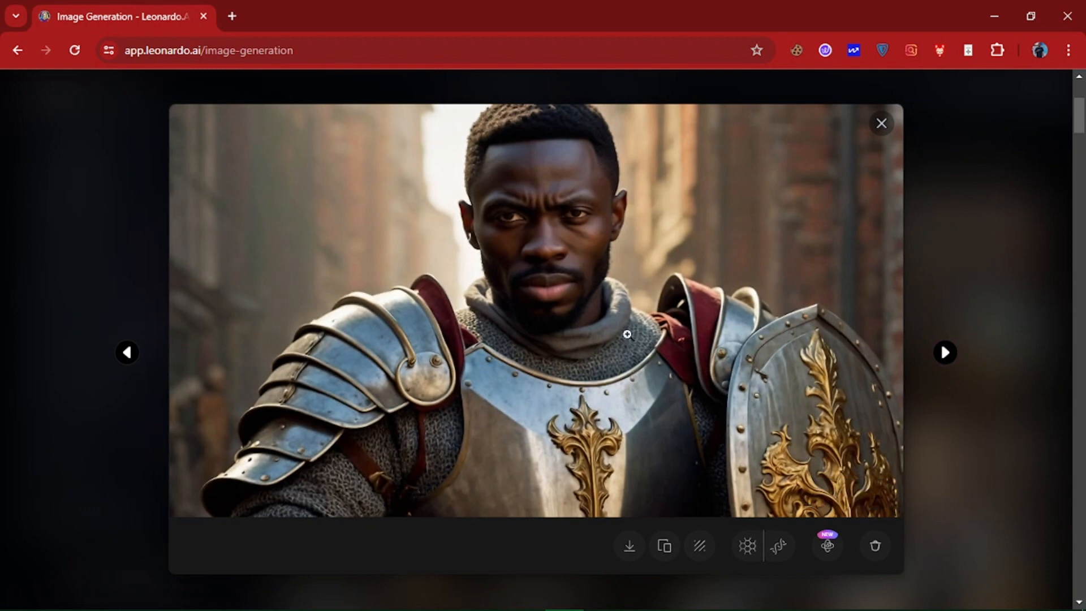
pyautogui.click(943, 196)
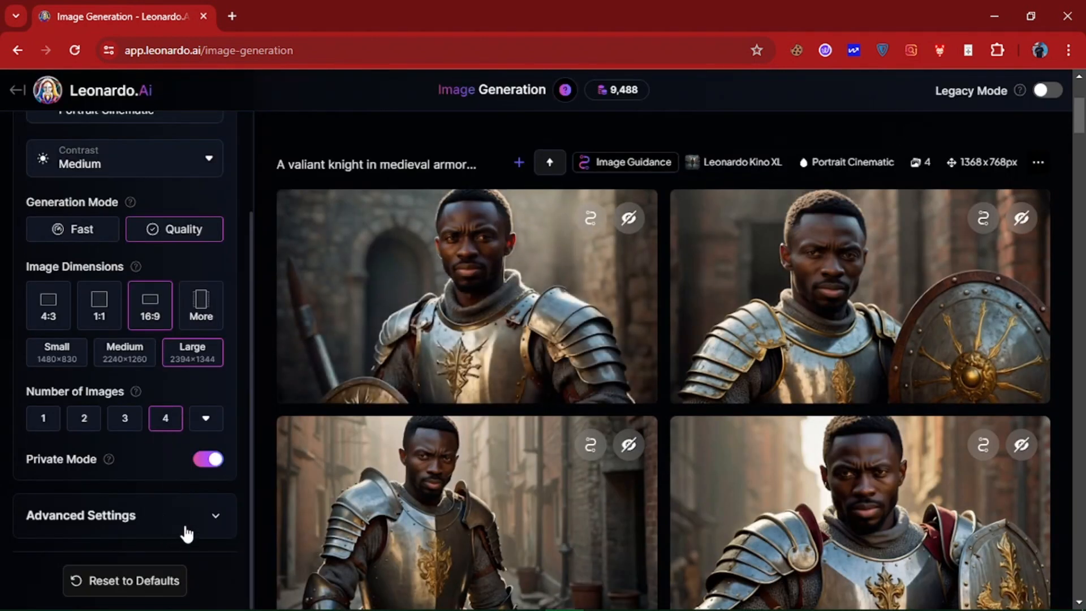
# Expand the Advanced Settings and look through the model, PhotoReal, Negative Prompt, Transparency, Tiling and Fixed Seed options
pyautogui.click(197, 515)
pyautogui.scroll(-4, 192, 498)
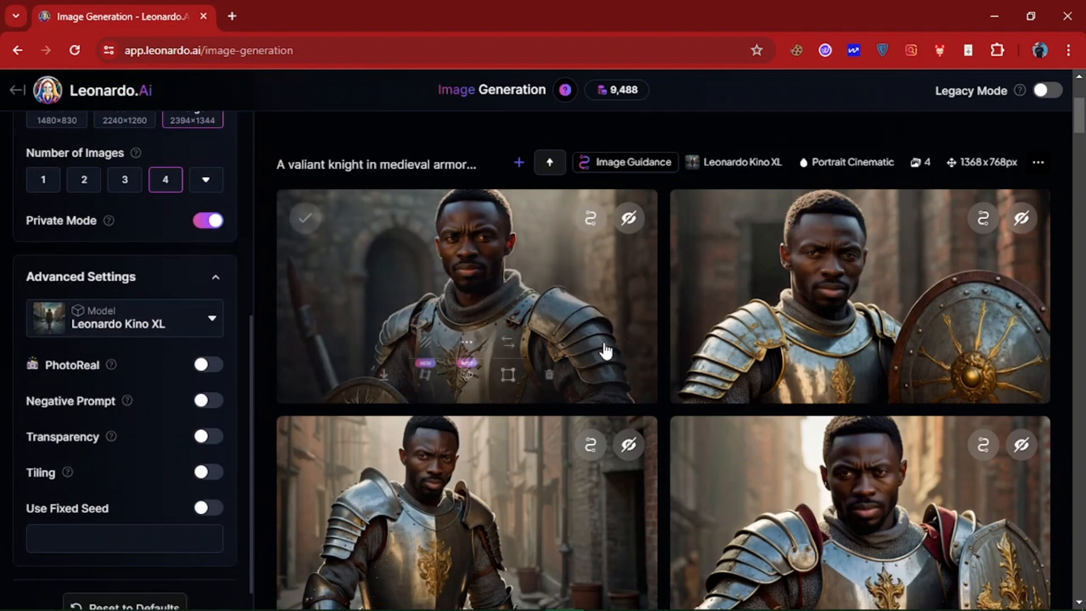
pyautogui.scroll(-1, 134, 389)
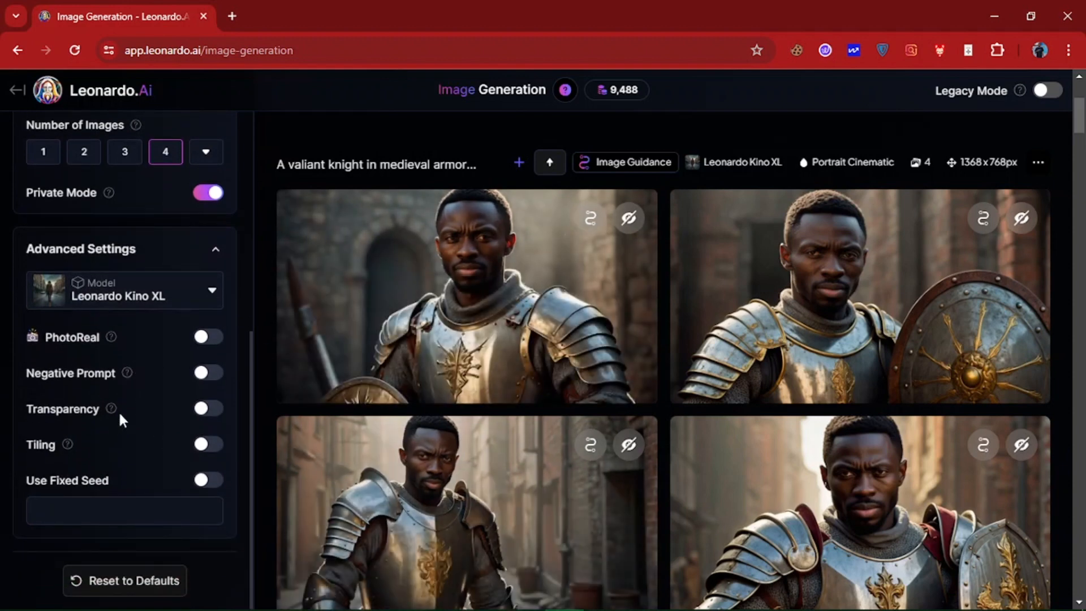
pyautogui.scroll(7, 117, 408)
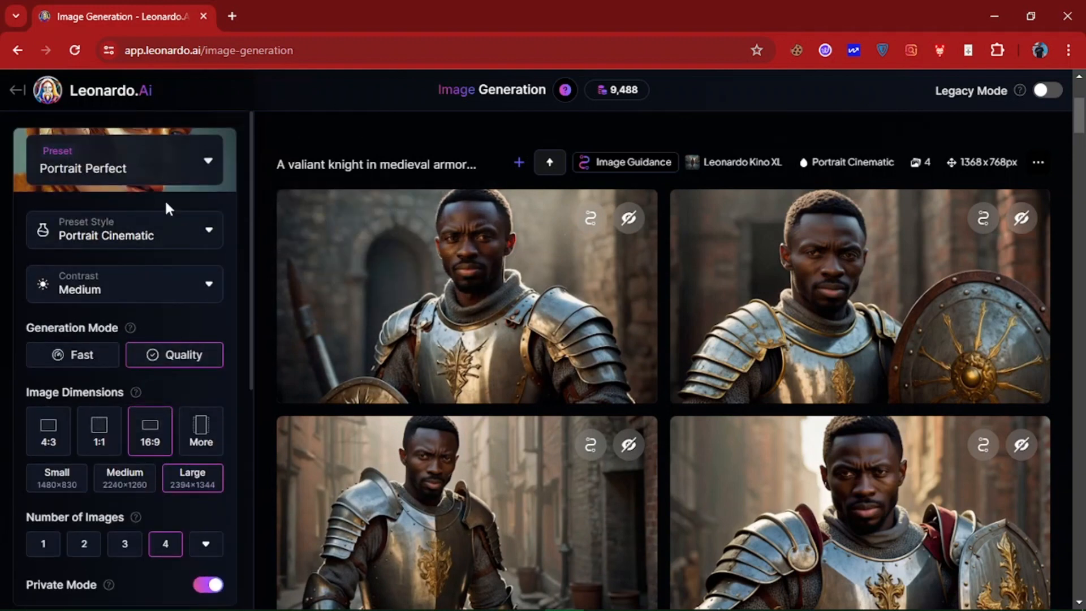